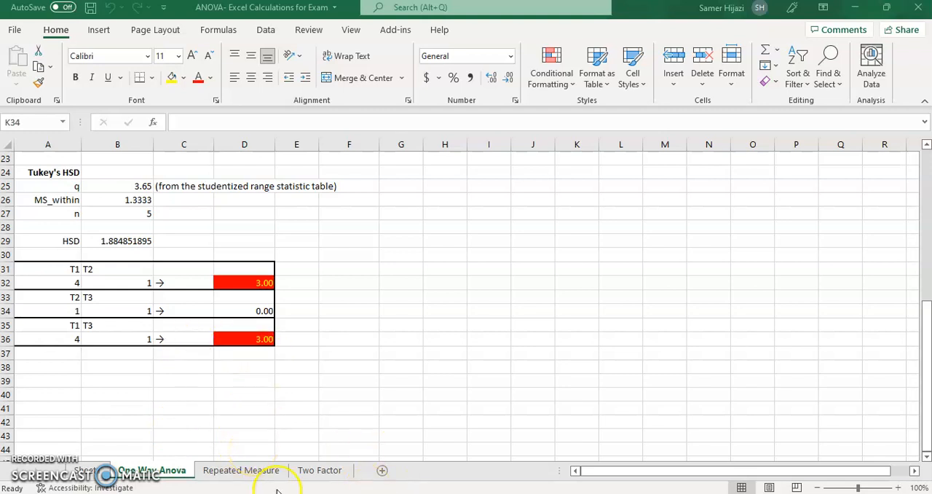
Open the Repeated Measure sheet and review the T, M and SS block in C10:E12 and the N, G, X^2 and k cells
left_click(268, 472)
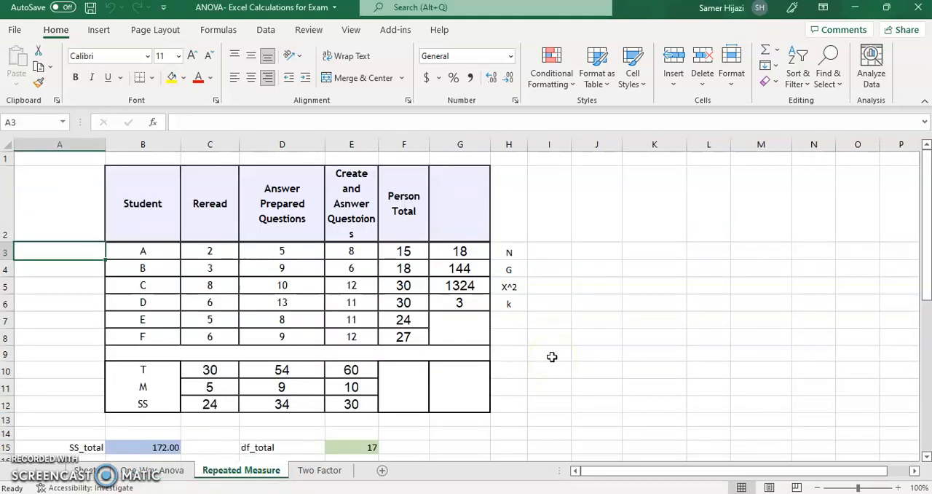
left_click(223, 375)
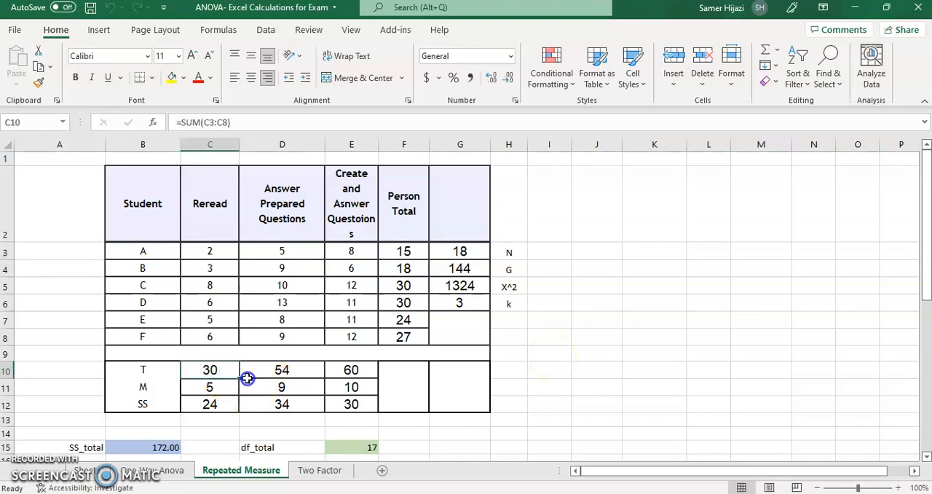
left_click(353, 405, "shift")
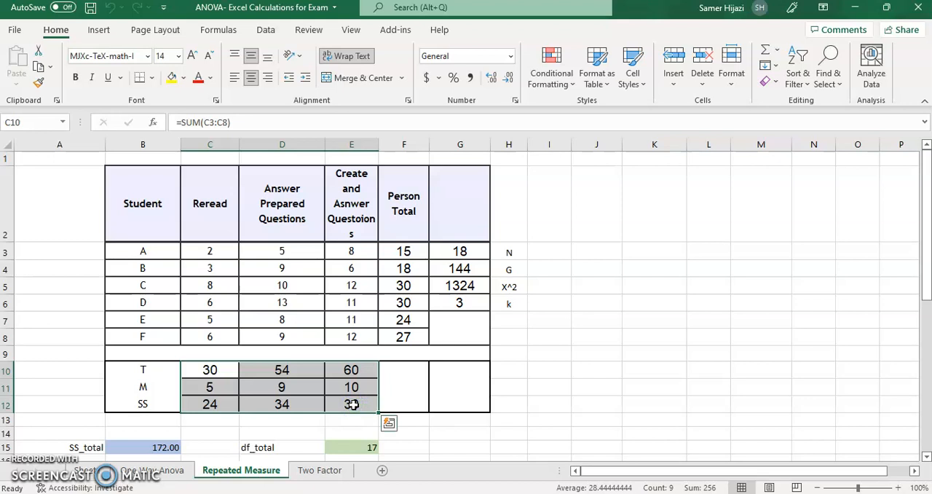
left_click(485, 255)
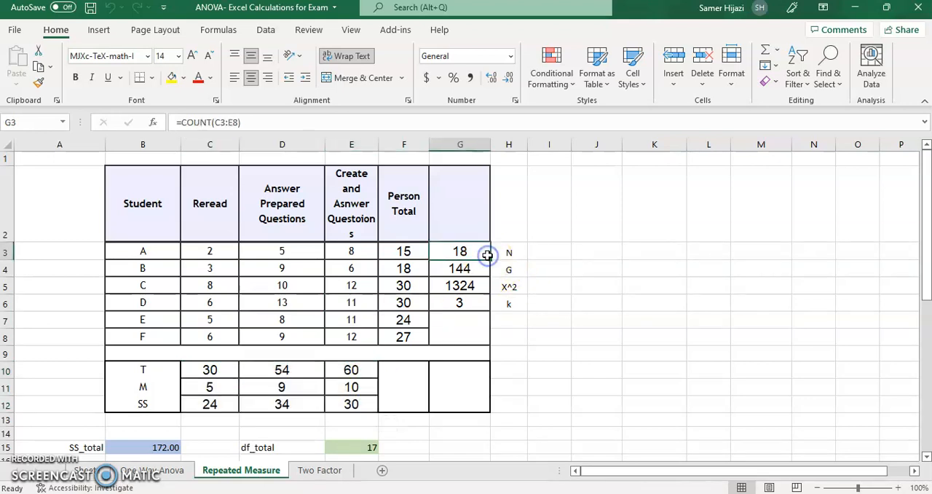
key("Down")
key("Down")
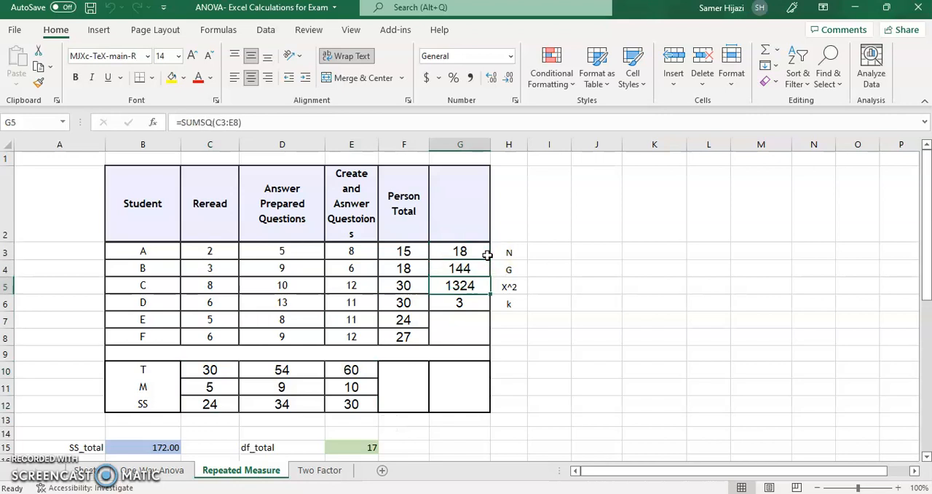
key("Down")
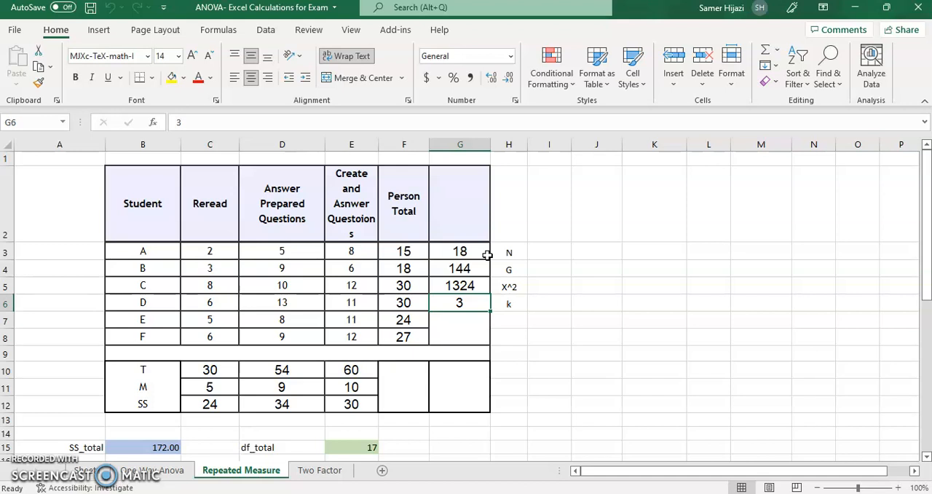
Inspect the Person Total formulas for students A to F, showing which cells the first row's sum references
left_click(424, 250)
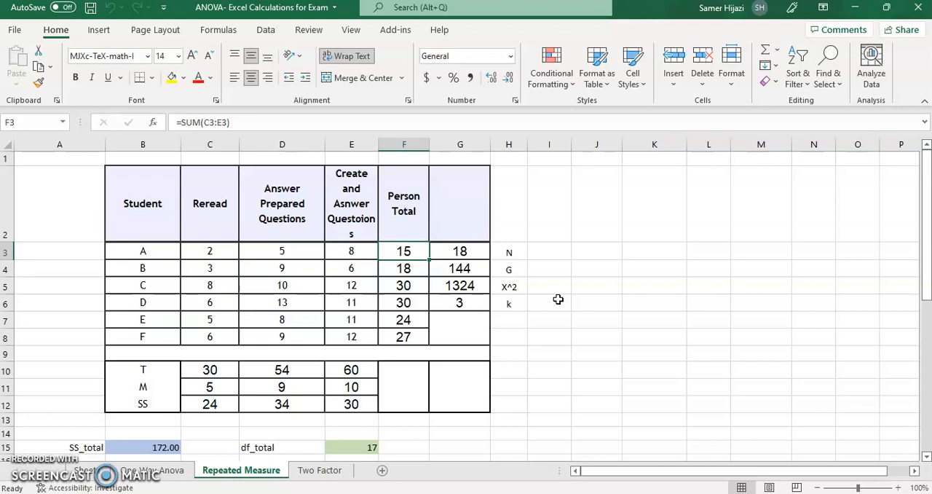
key("F2")
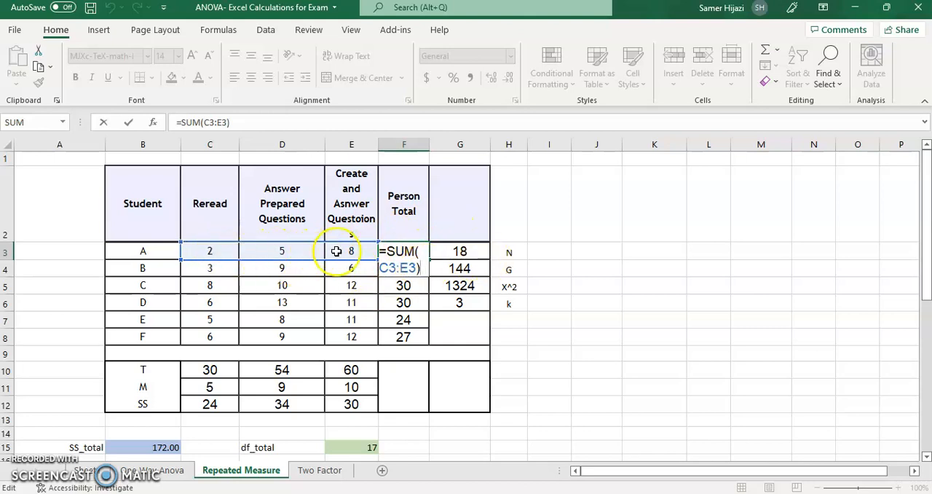
key("Return")
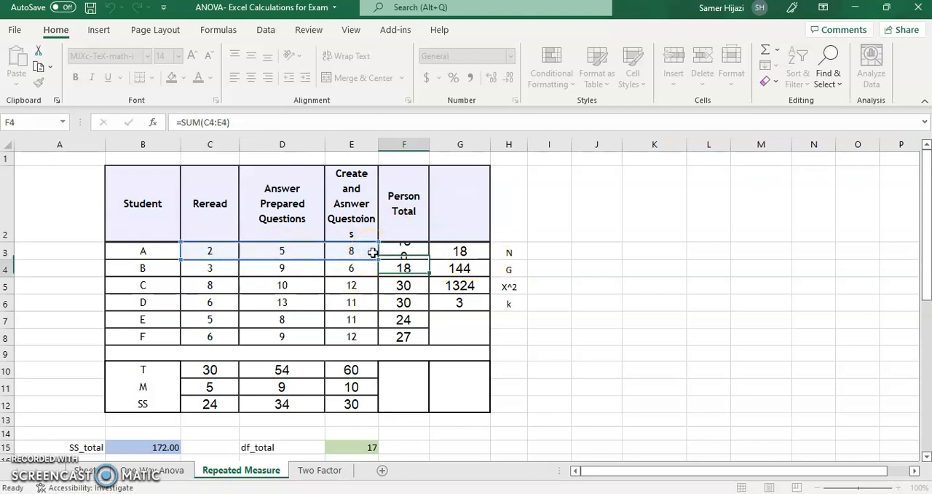
key("Down")
key("Down")
key("Down")
key("Down")
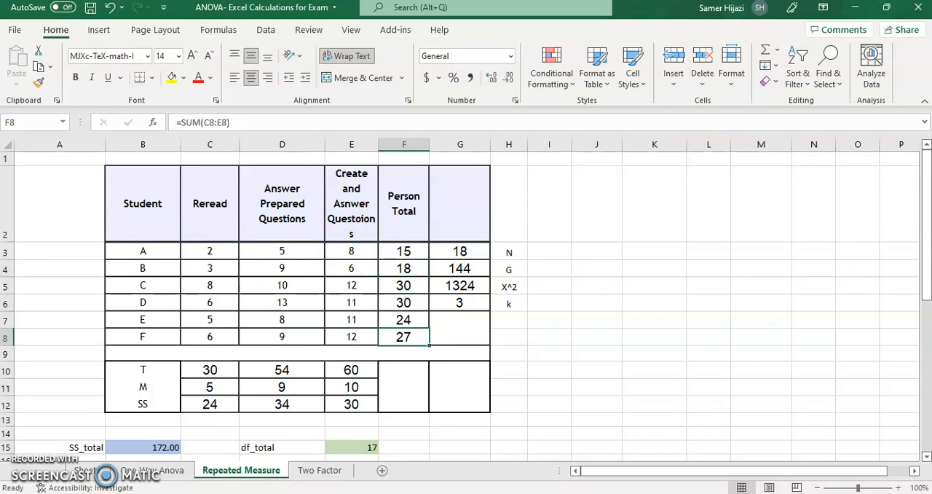
Examine the formulas behind SS_total, SS_within and SS_between treat, including the latter's cell references, and the df_total formula
left_click(927, 457)
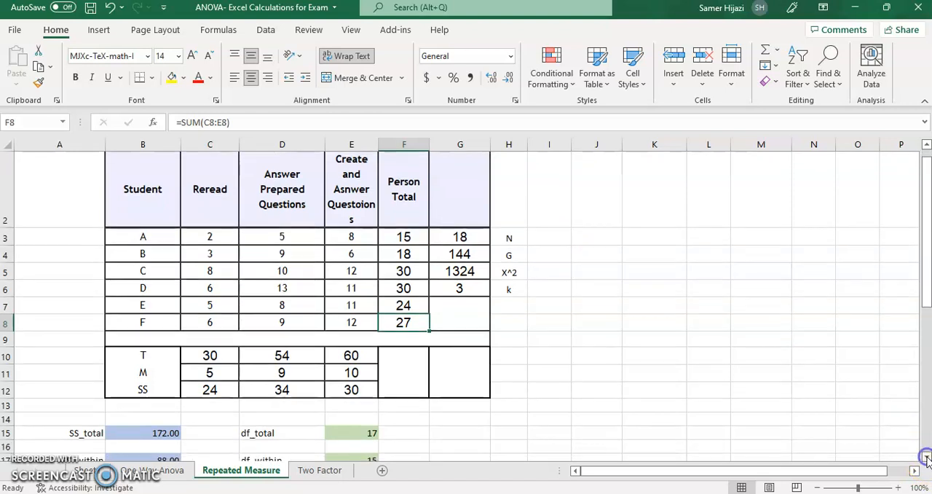
left_click(926, 457)
left_click(927, 457)
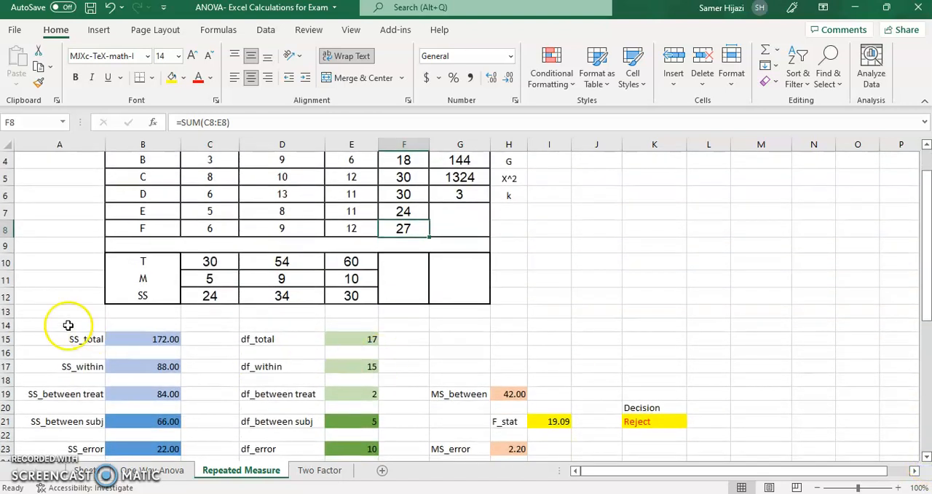
left_click(137, 343)
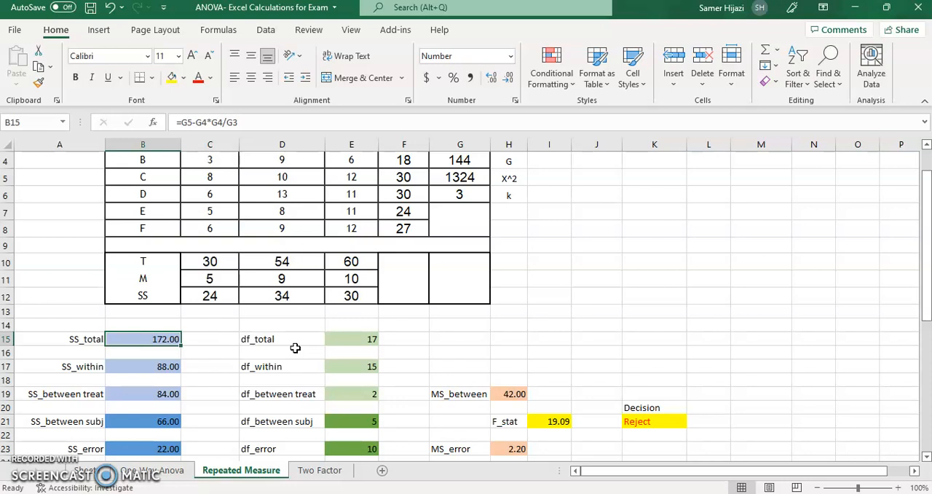
key("Down")
key("Down")
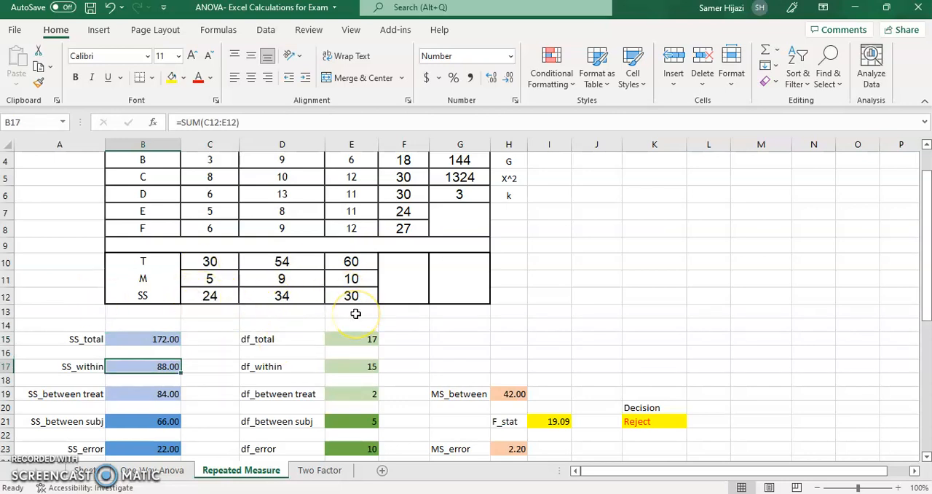
key("Down")
key("Down")
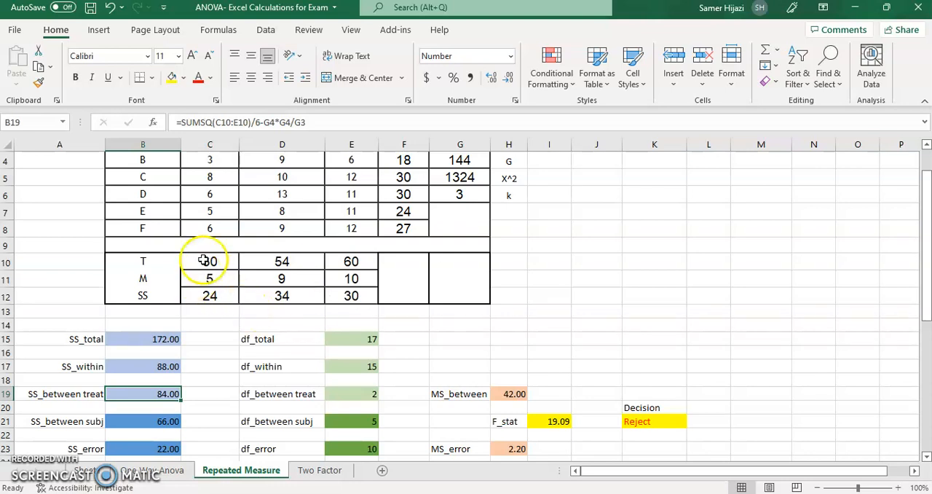
type("=SUM(")
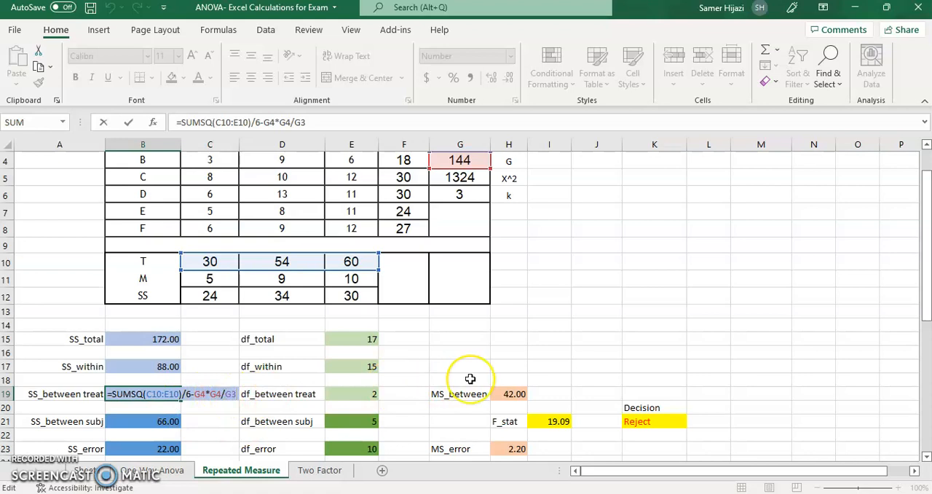
key("Return")
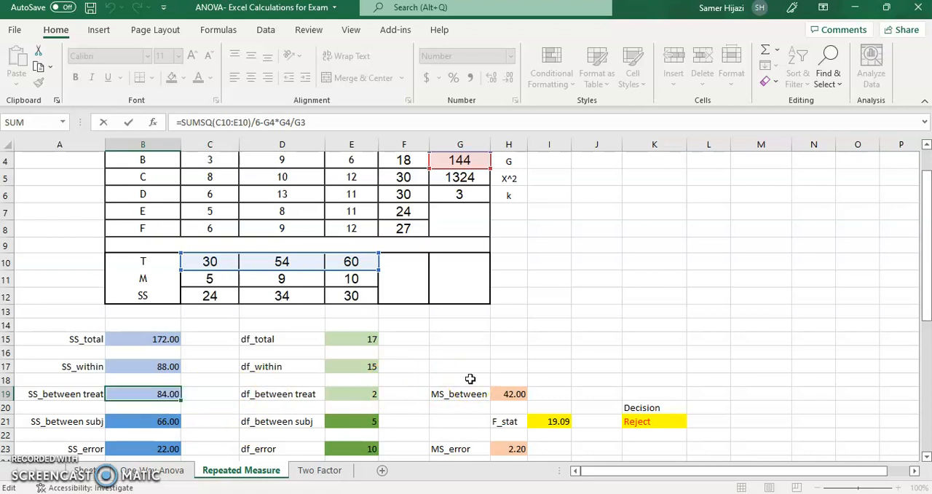
left_click(364, 338)
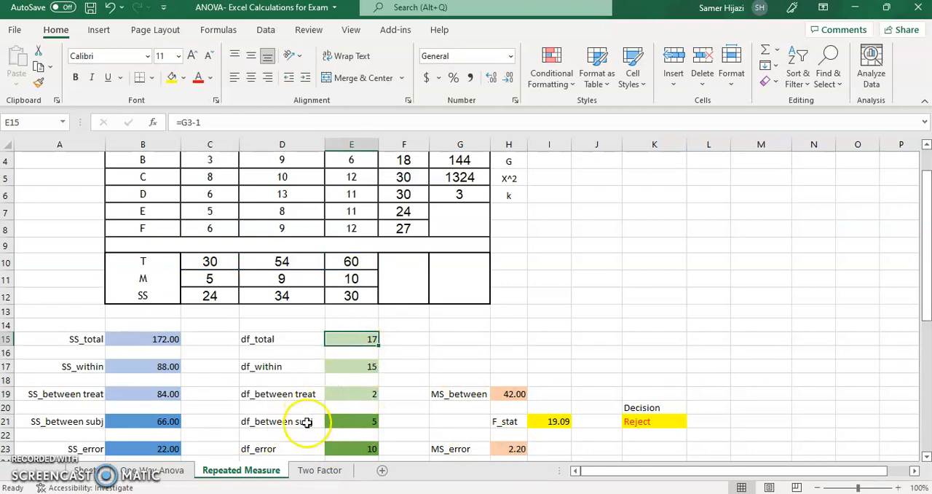
Examine the SS_between subj and SS_error formulas and trace the cells each one references
left_click(156, 422)
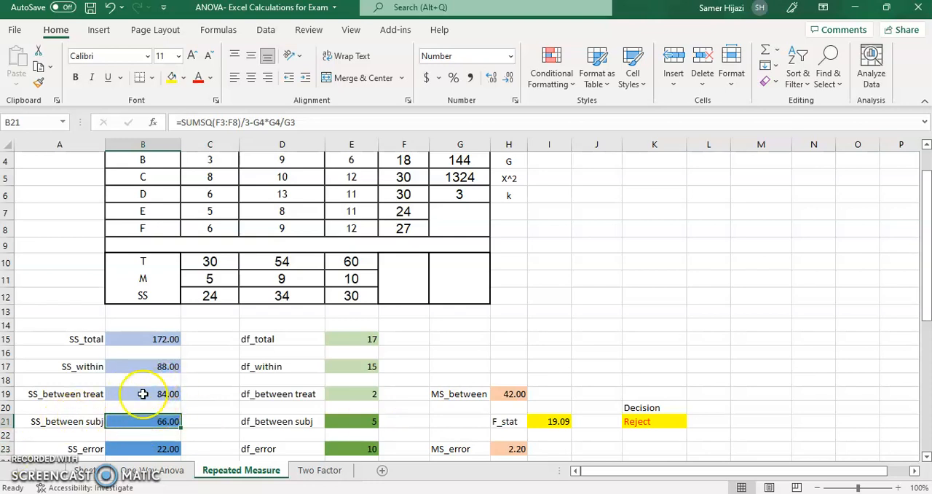
key("F2")
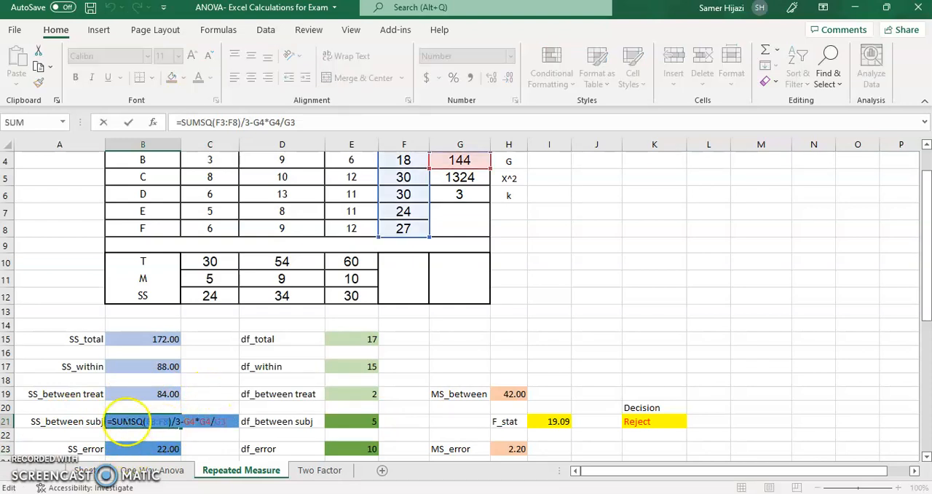
left_click(926, 145)
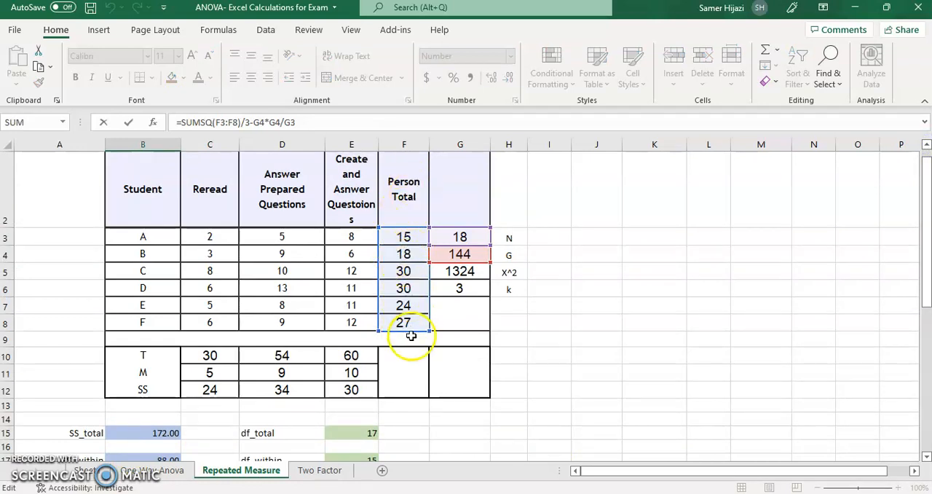
left_click_drag(926, 211, 926, 231)
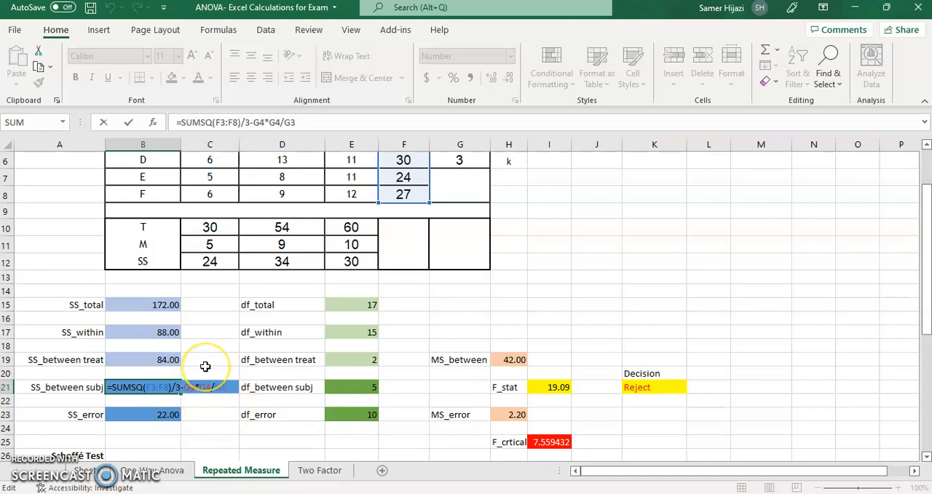
key("Return")
key("Down")
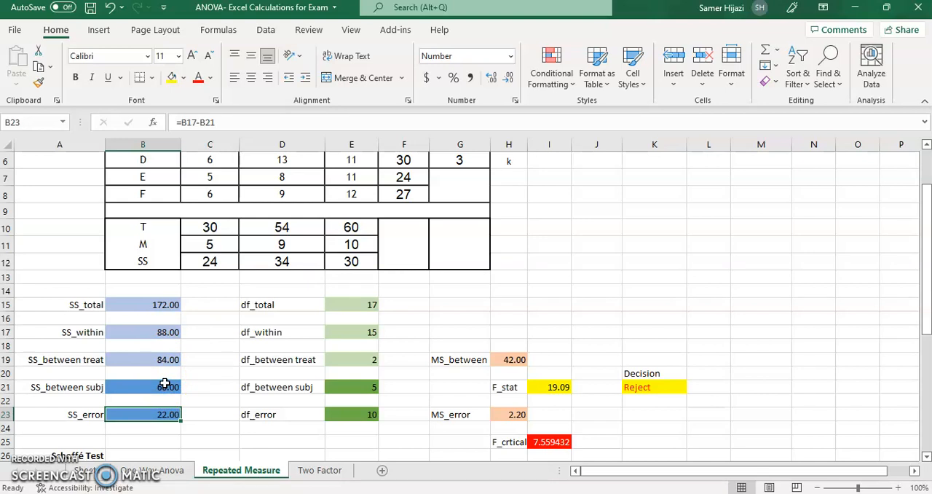
key("F2")
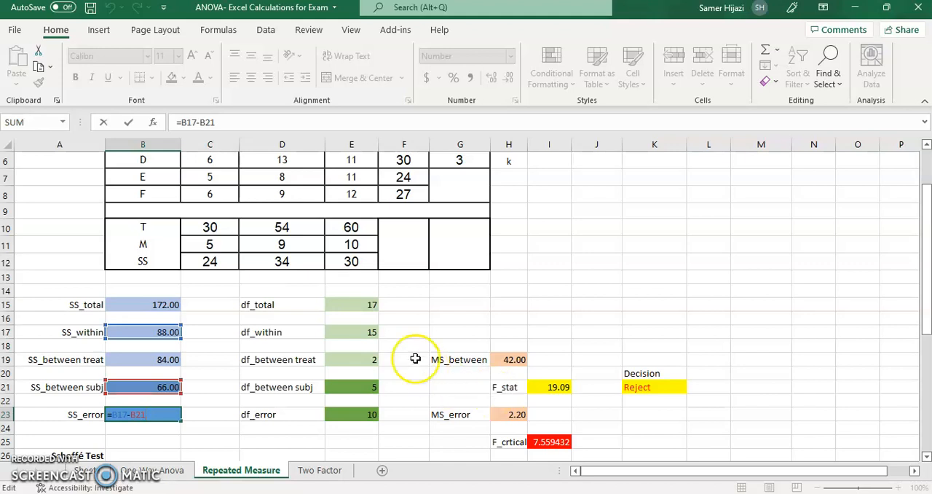
Review the df_total formula and the MS_between and MS_error formulas, tracing the cells MS_between references
left_click(357, 305)
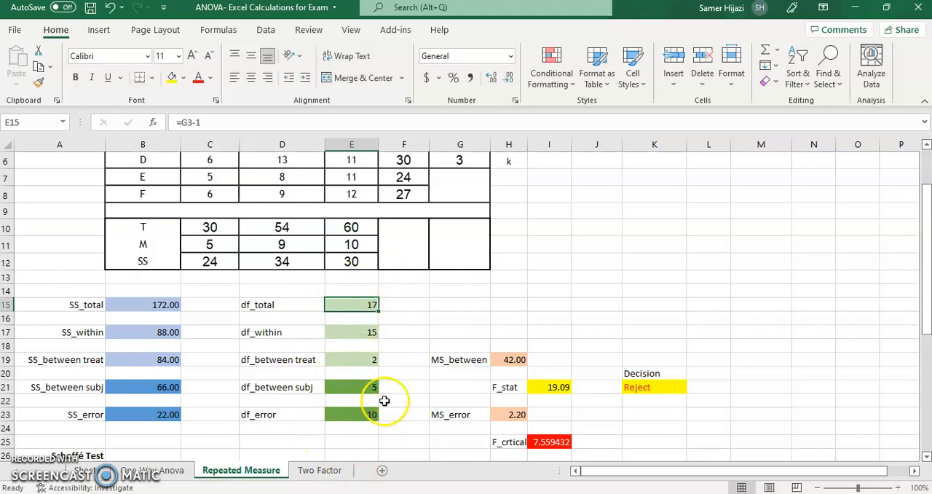
left_click(519, 357)
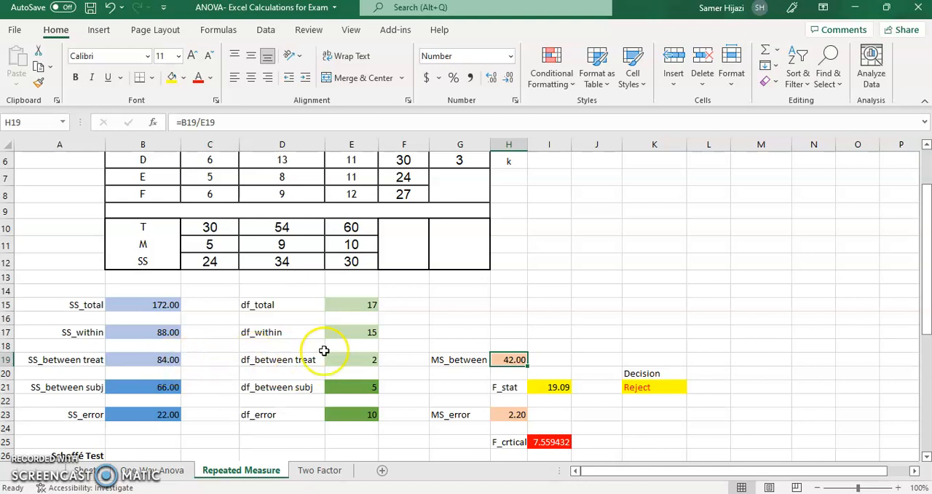
key("Down")
key("Down")
key("Down")
key("Down")
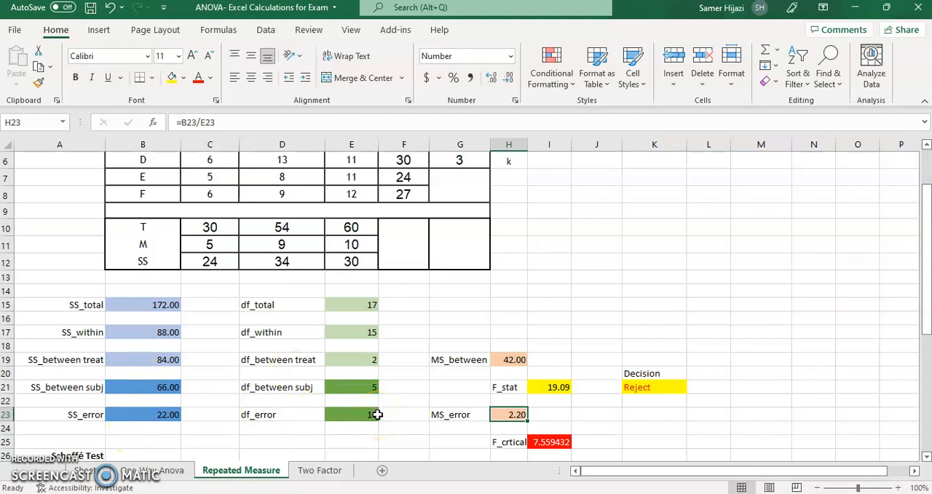
left_click(517, 361)
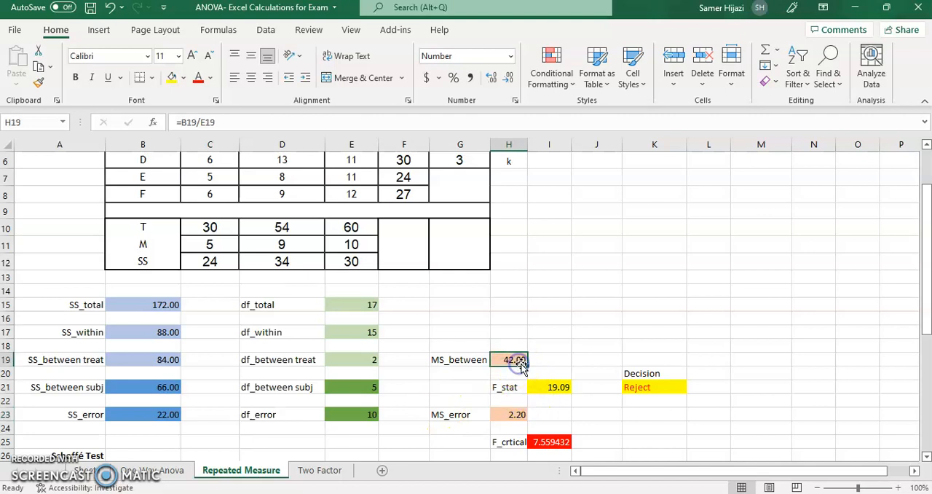
double_click(518, 361)
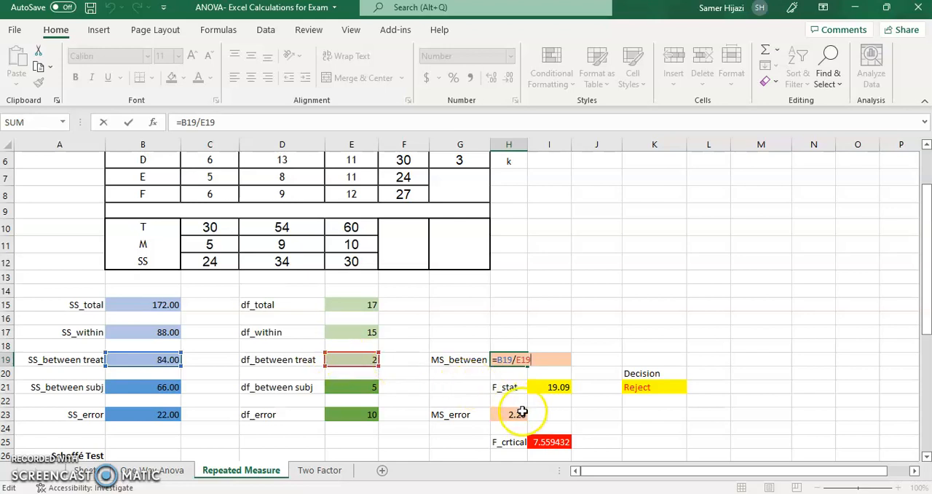
key("Escape")
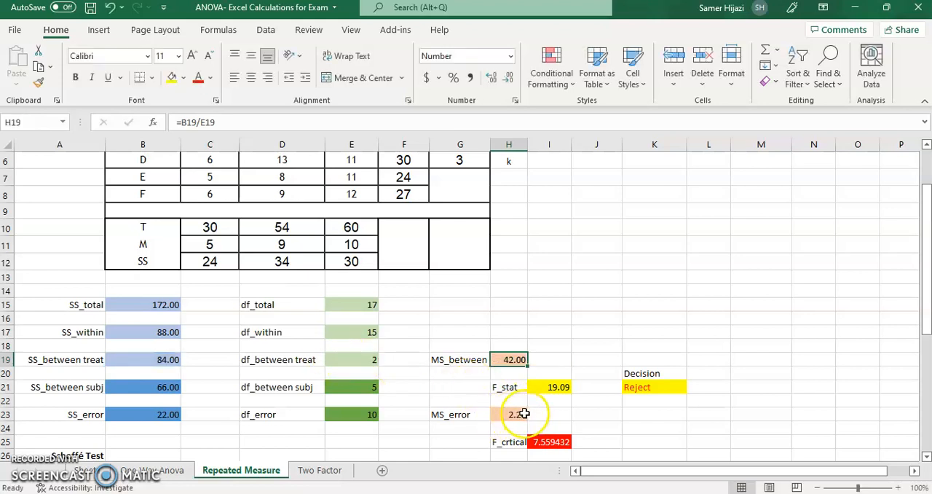
Inspect the F_stat and F critical formulas and trace the mean squares and degrees of freedom they reference
left_click(539, 387)
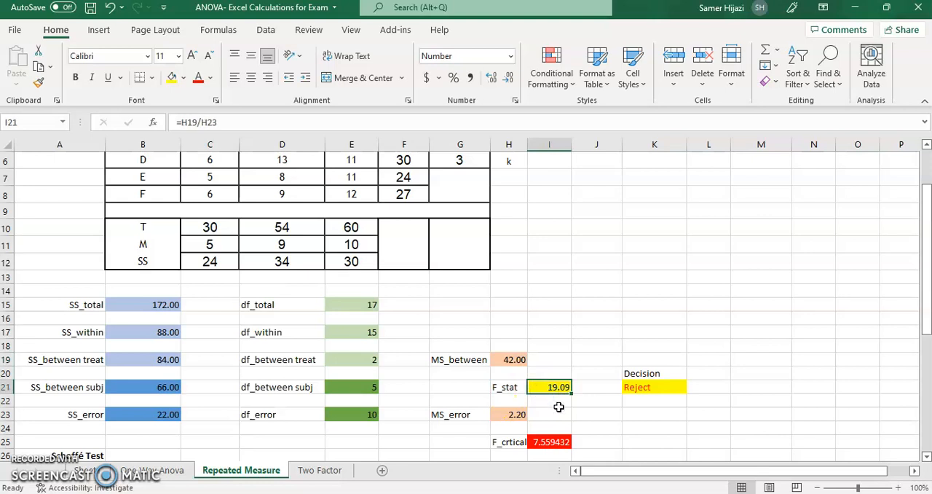
key("F2")
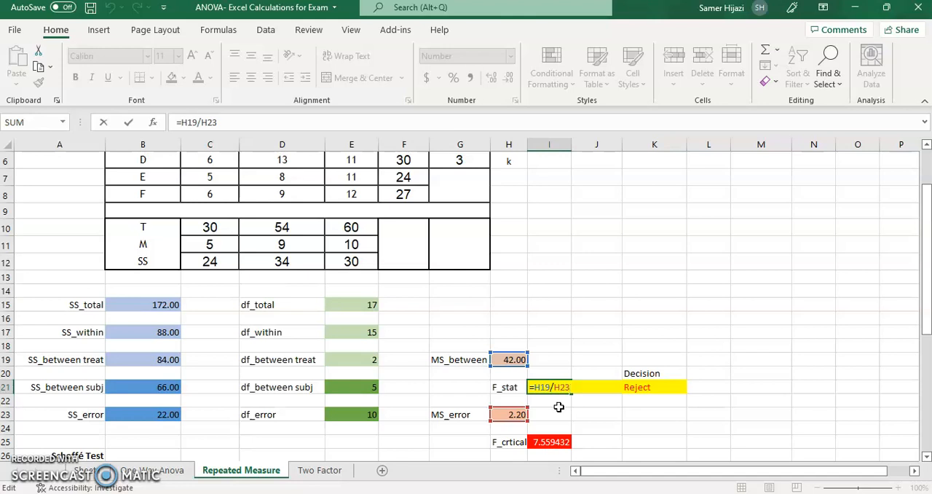
key("Escape")
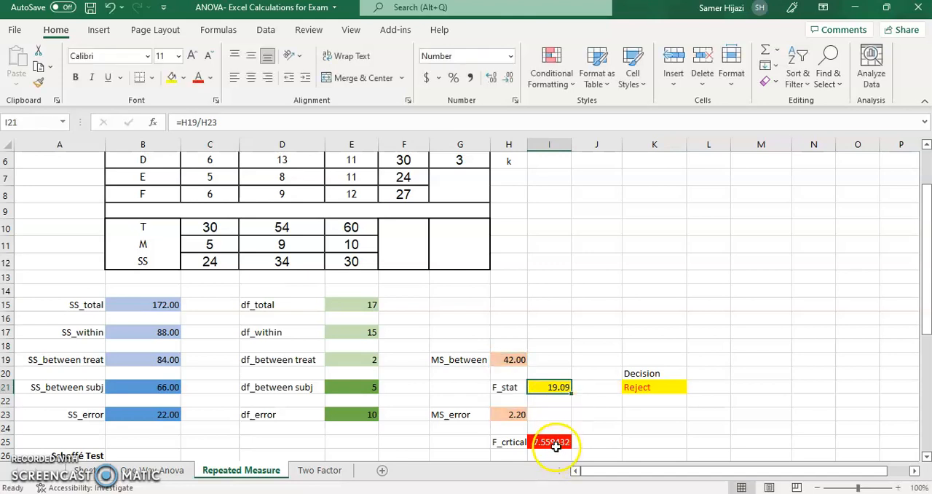
left_click(552, 441)
key("F2")
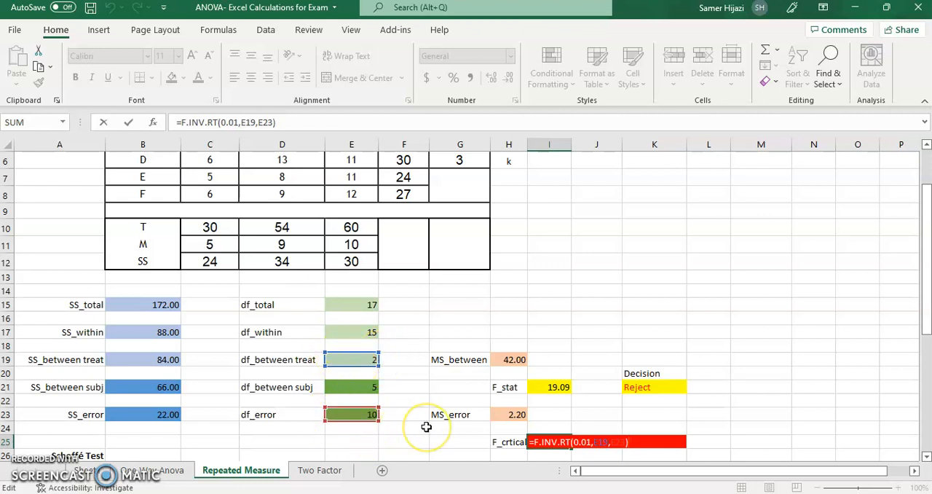
key("ctrl+Return")
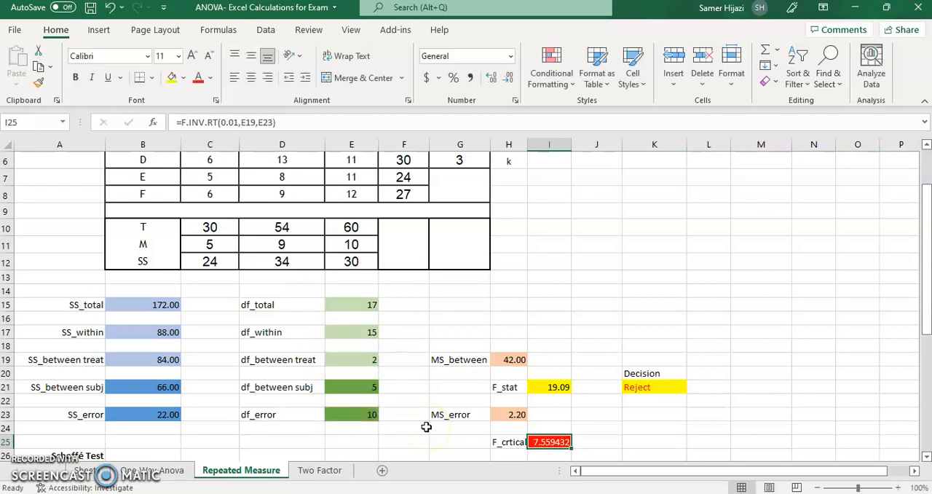
Inspect the Decision formula, tracing the F statistic and critical value it compares, and view the SS_between treat formula
left_click(636, 387)
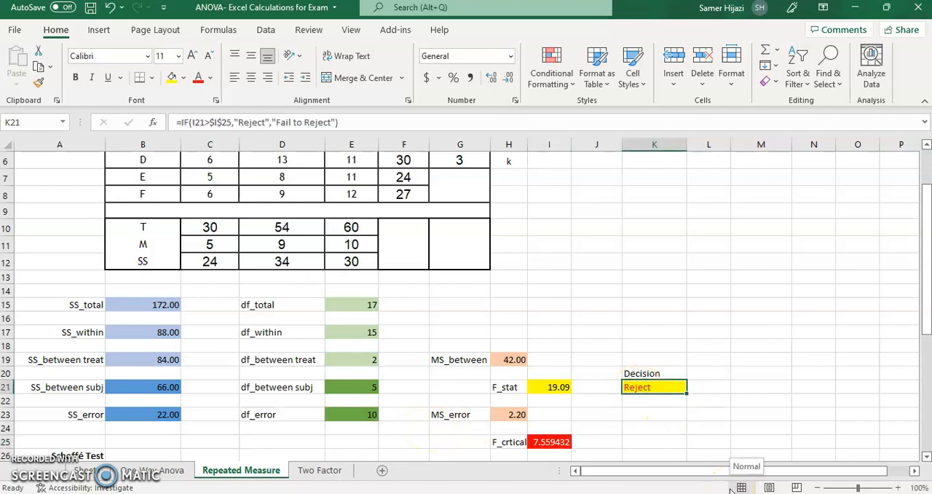
key("F2")
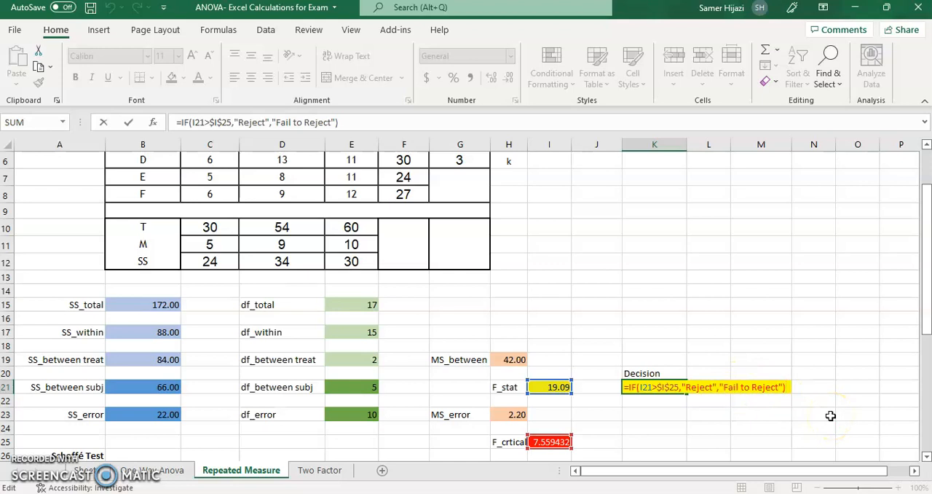
key("Return")
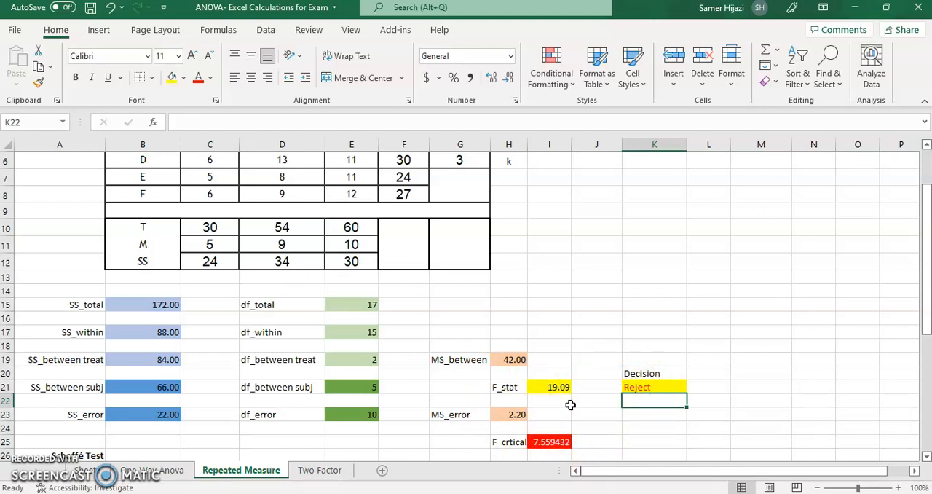
left_click(147, 361)
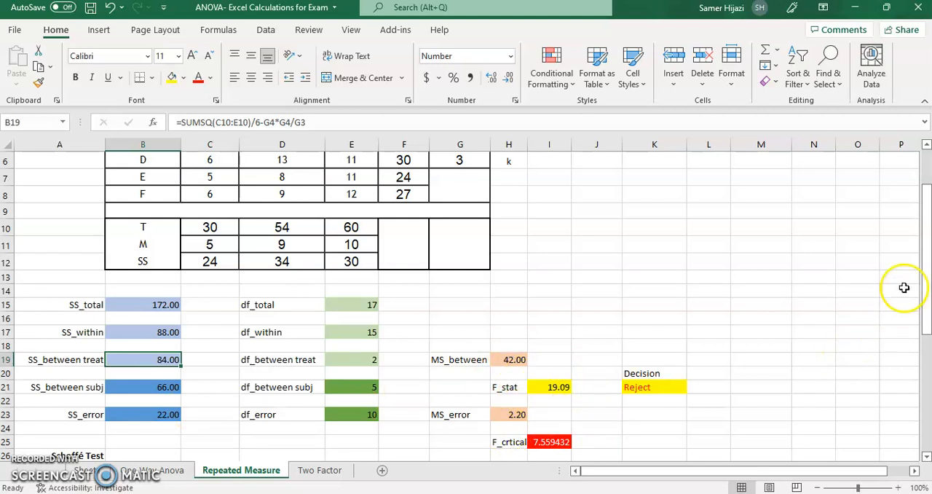
Examine the Scheffé Test's SS_Between, MS_between and F_stat formulas for Reread versus Answer prepared, tracing the cells SS_Between references
left_click_drag(924, 271, 927, 331)
left_click(171, 294)
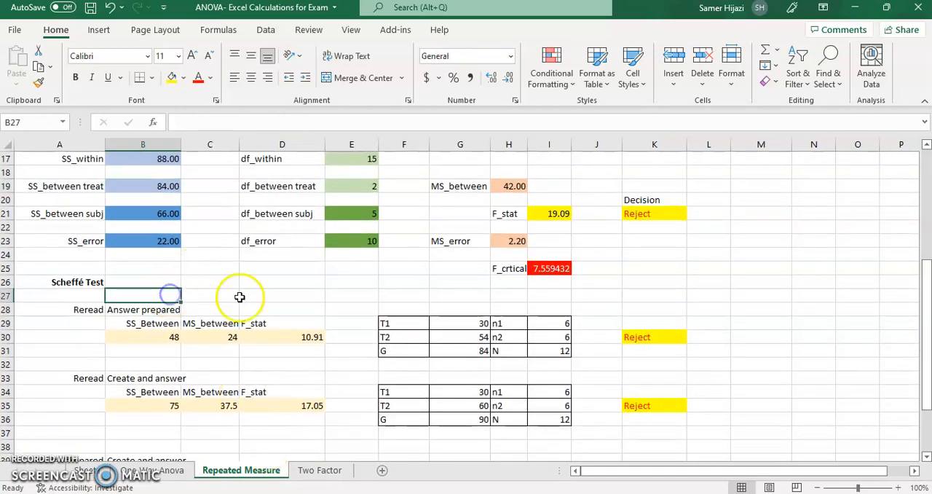
left_click(170, 338)
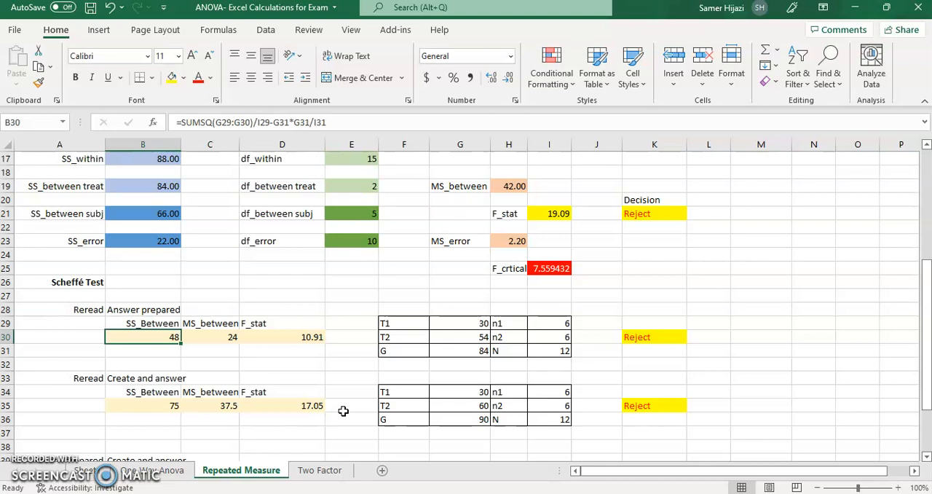
key("F2")
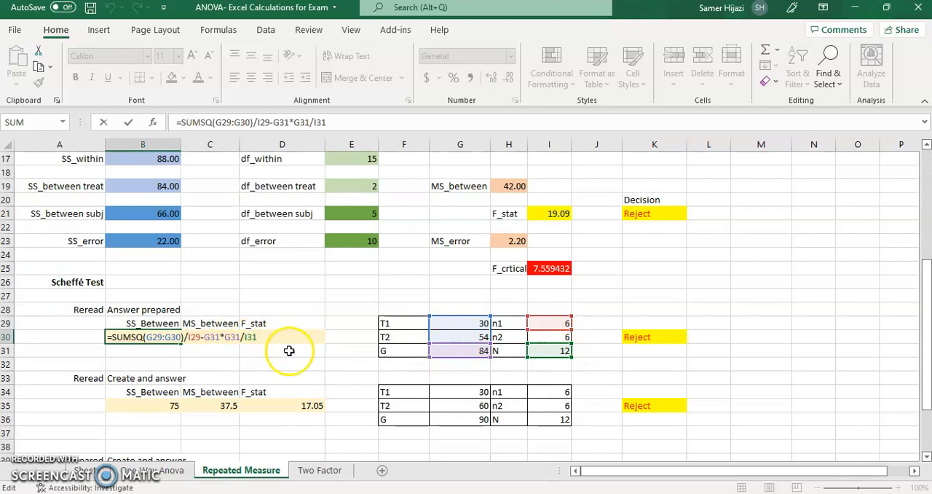
key("ctrl+Return")
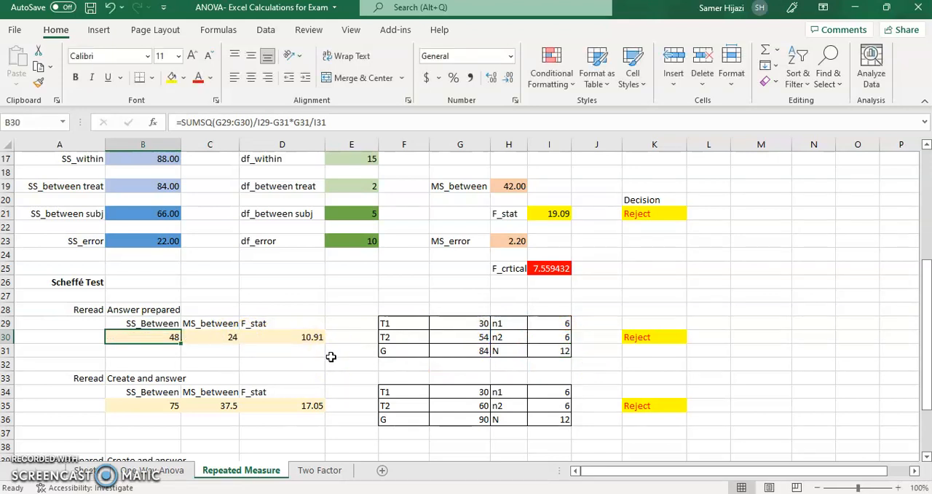
key("Right")
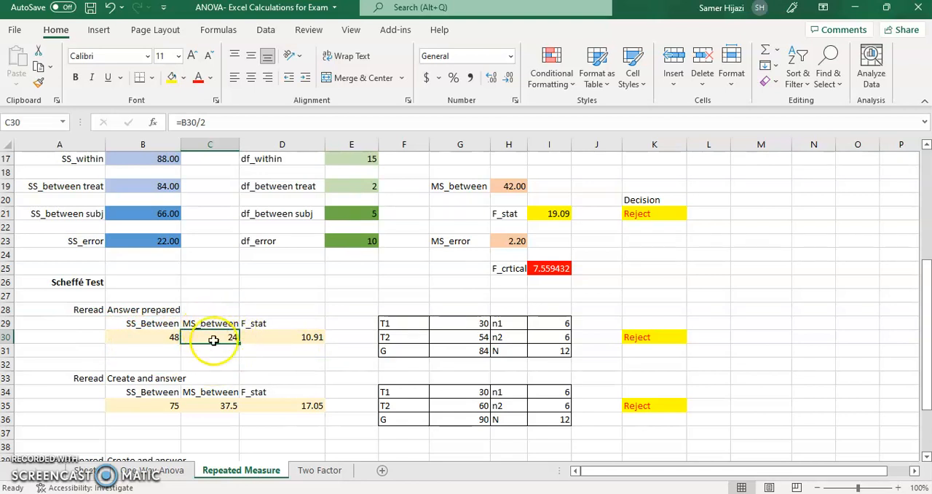
left_click(298, 337)
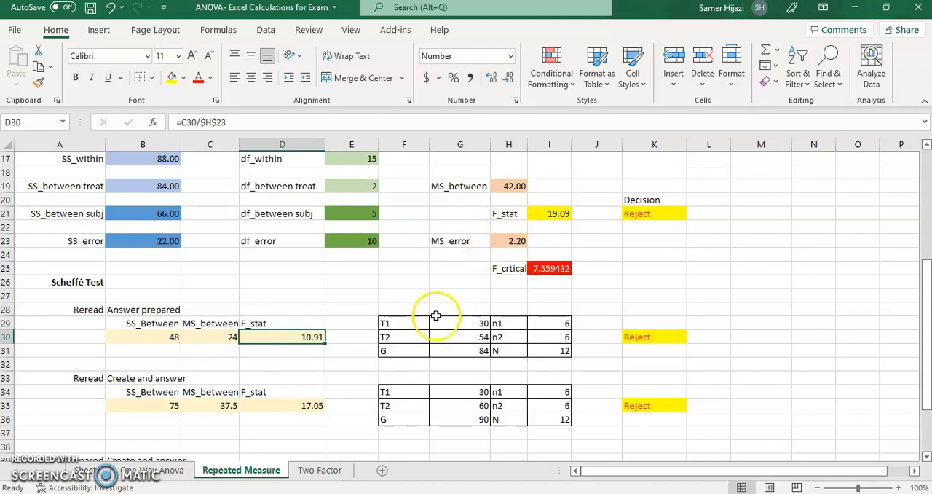
Review the Reread versus Create and answer comparison: its SS_Between formula, treatment totals T1 and T2, G and N
left_click(153, 403)
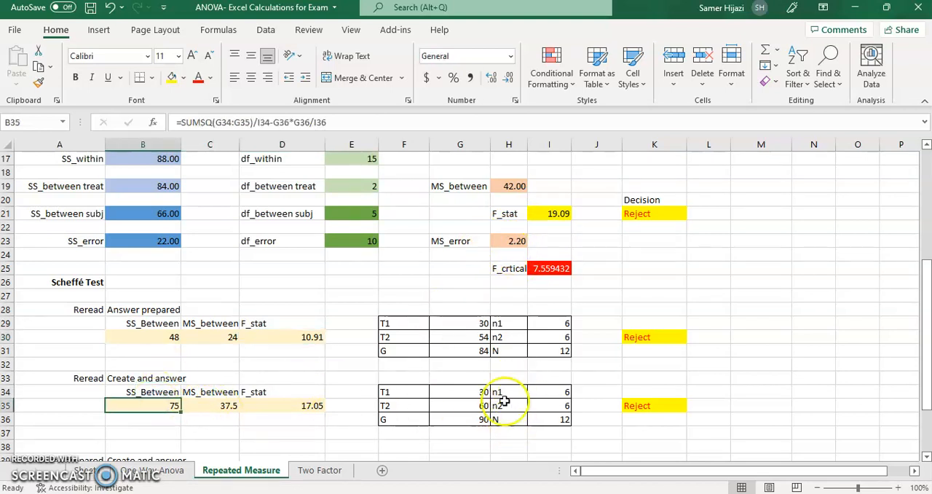
left_click_drag(928, 336, 927, 377)
mouse_move(927, 339)
left_mouse_down()
mouse_move(927, 329)
mouse_move(928, 340)
left_mouse_up()
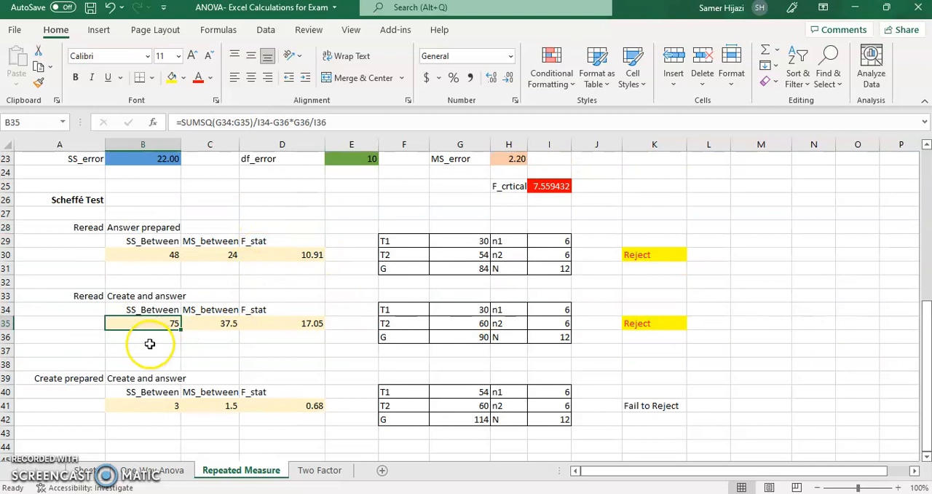
left_click_drag(485, 311, 486, 322)
left_click(481, 334)
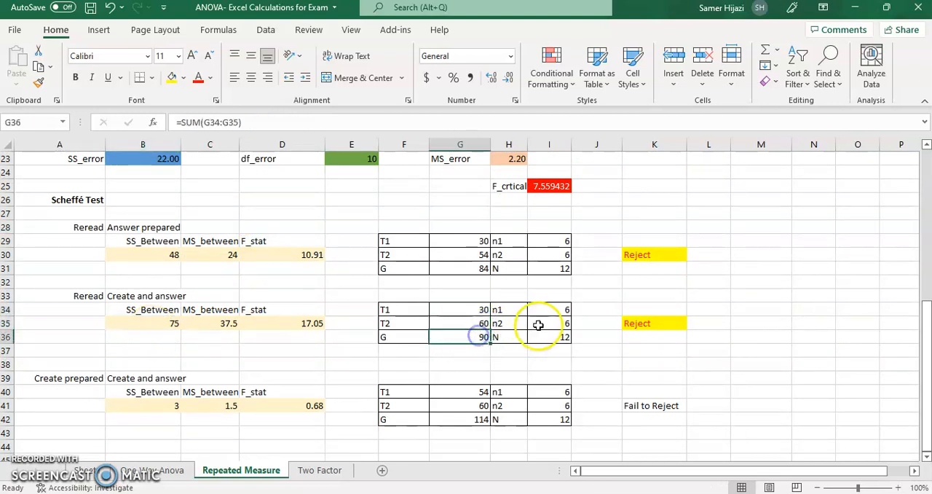
left_click(559, 337)
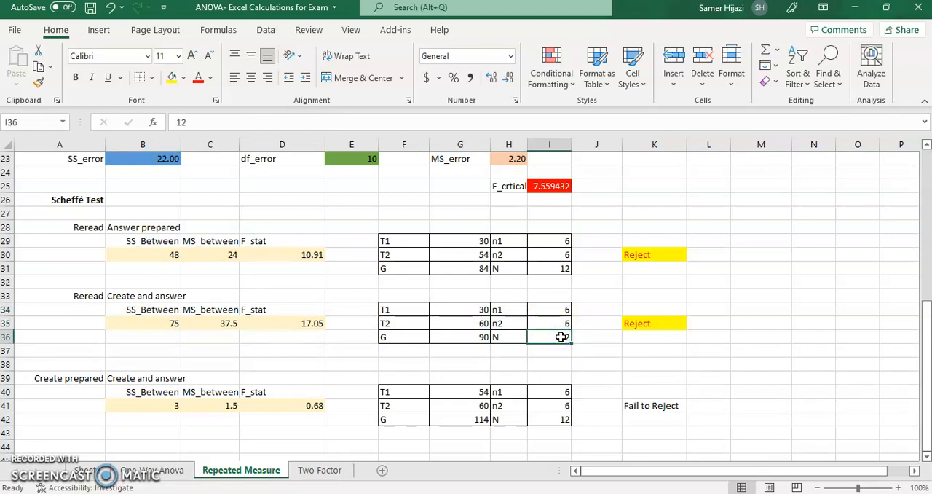
Check the decision formulas of all three Scheffé comparisons, tracing the F_stat and critical value used in the first
left_click(312, 254)
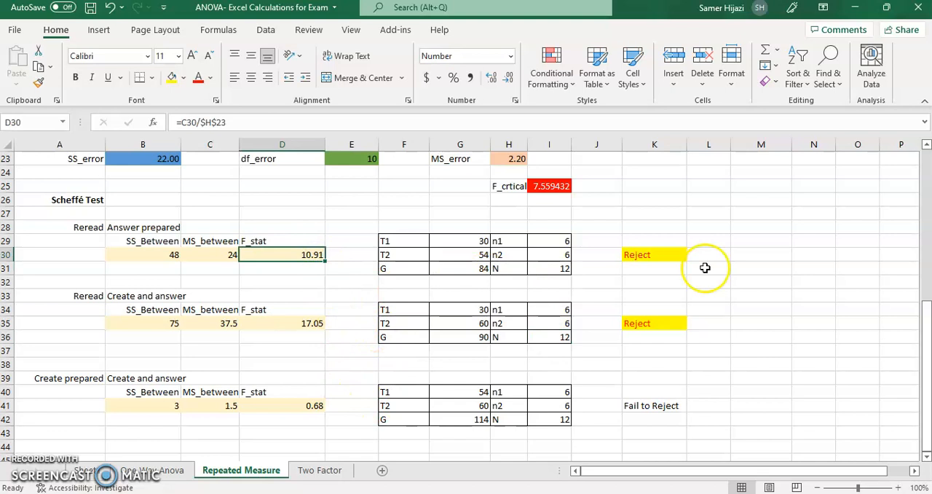
left_click(660, 254)
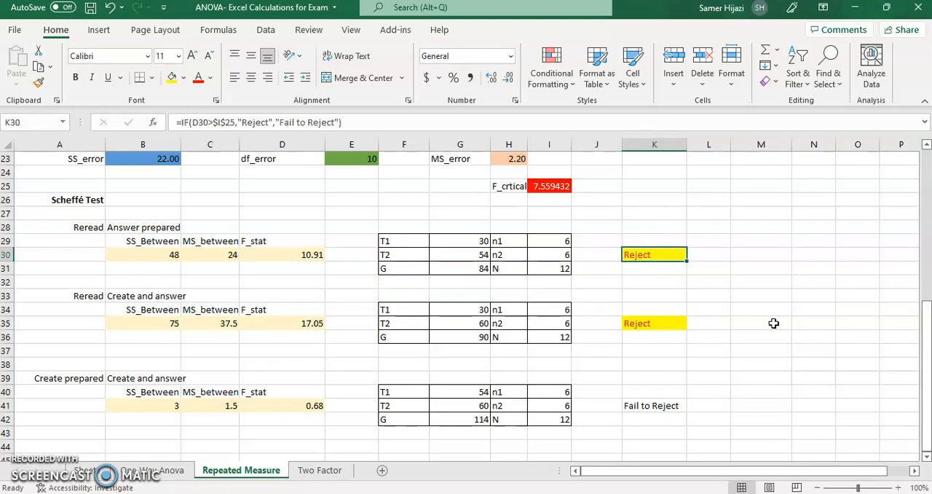
key("F2")
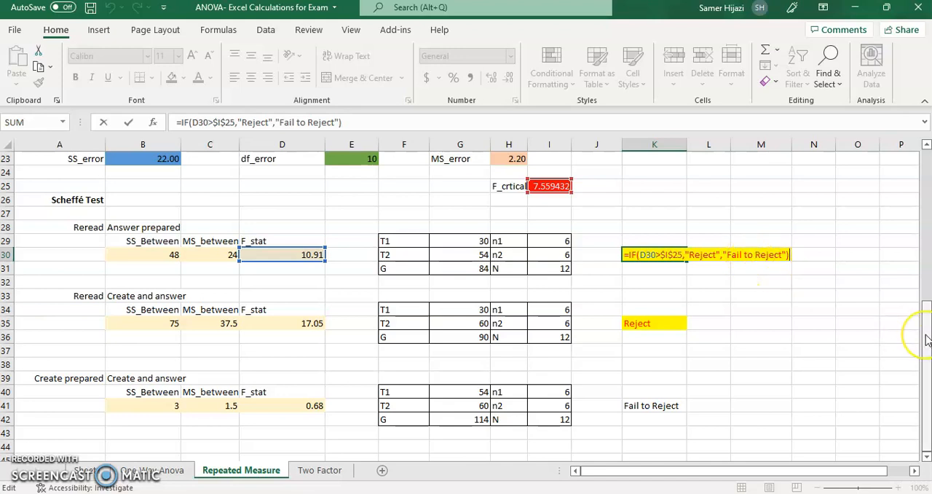
key("Return")
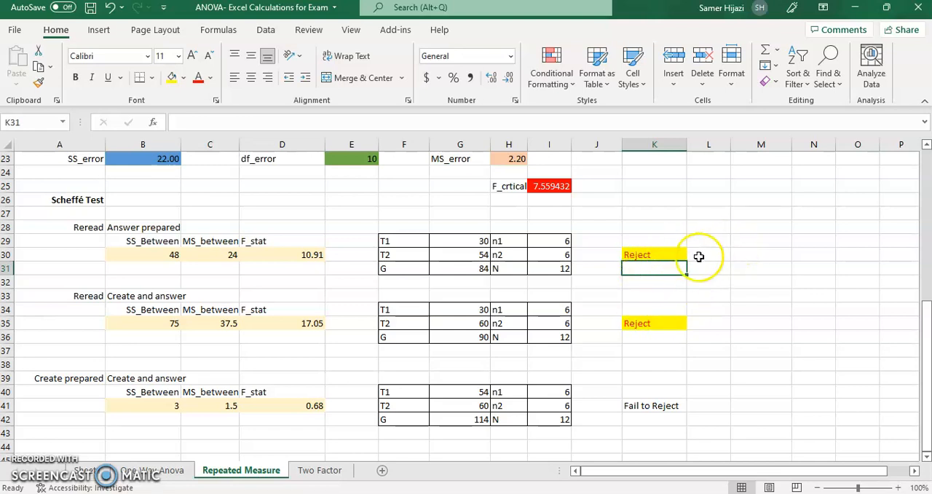
left_click(679, 254)
left_click(679, 324)
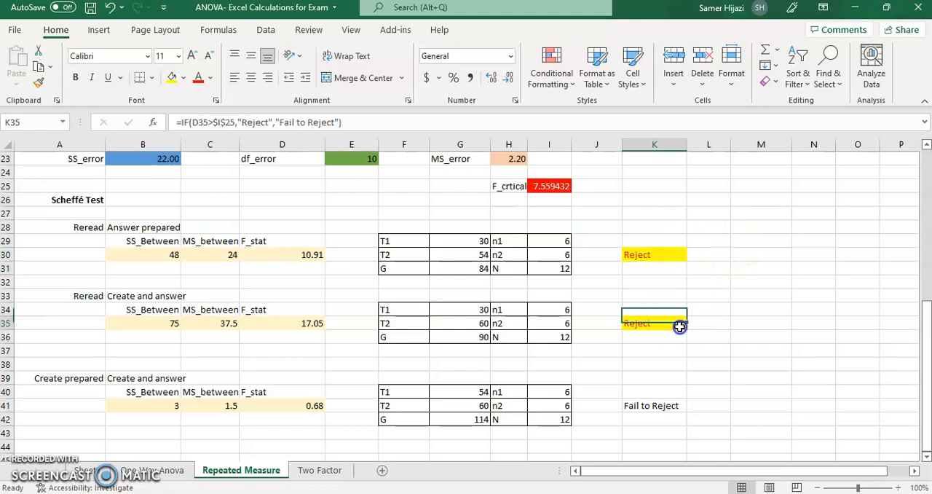
left_click(675, 406)
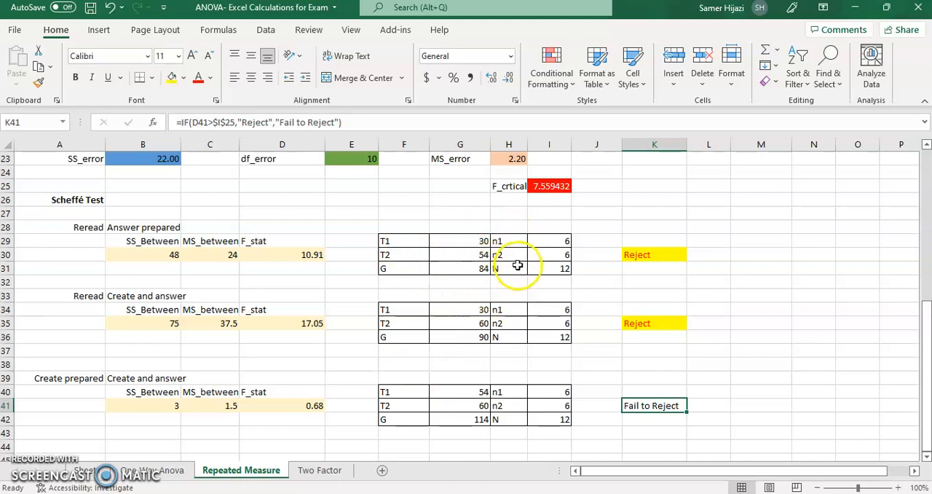
Compare the Scheffé totals with the treatment totals in the data table and trace the T1 reference of the first comparison
left_click_drag(927, 407, 926, 288)
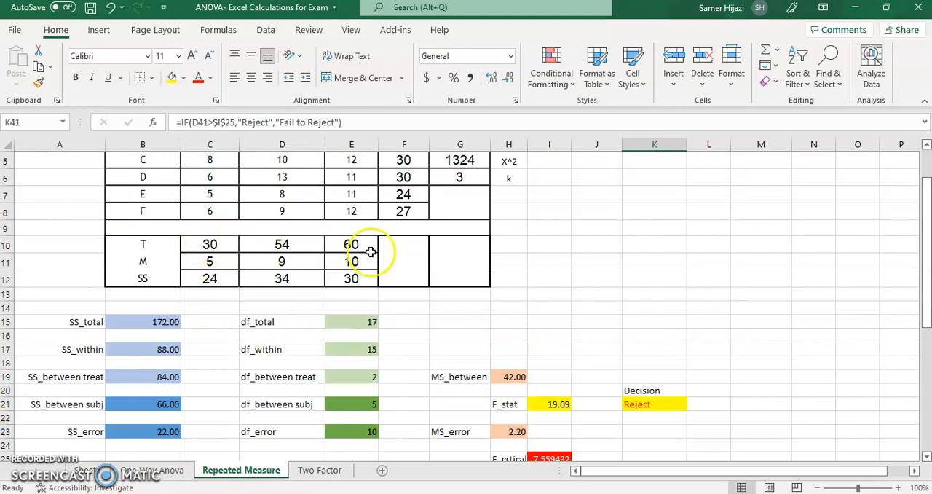
left_click_drag(926, 214, 926, 306)
left_click(456, 295)
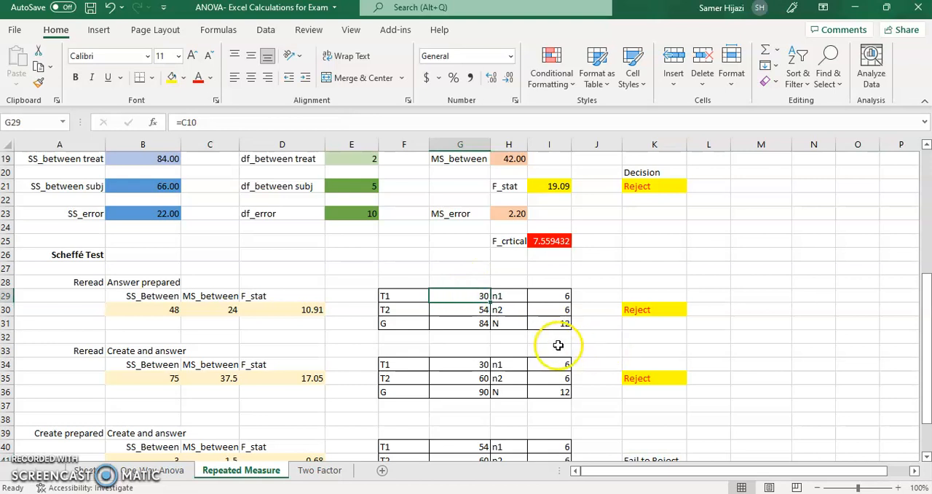
key("F2")
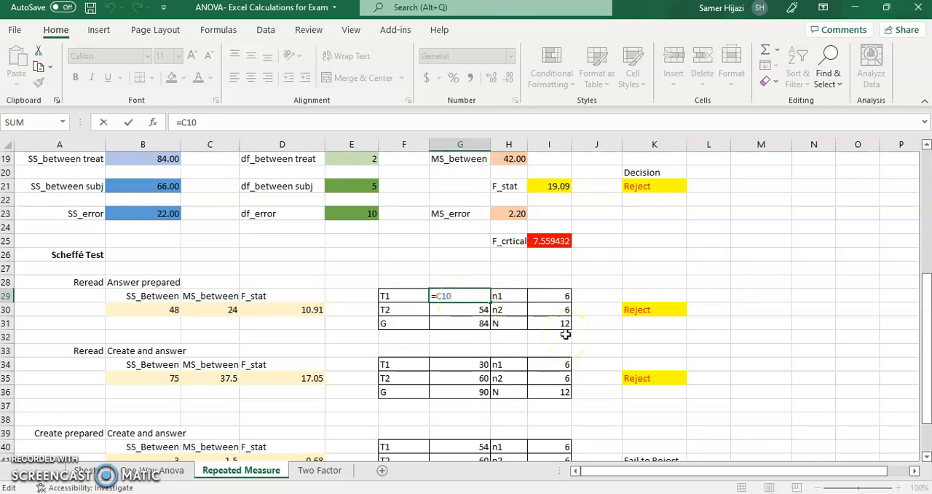
key("Return")
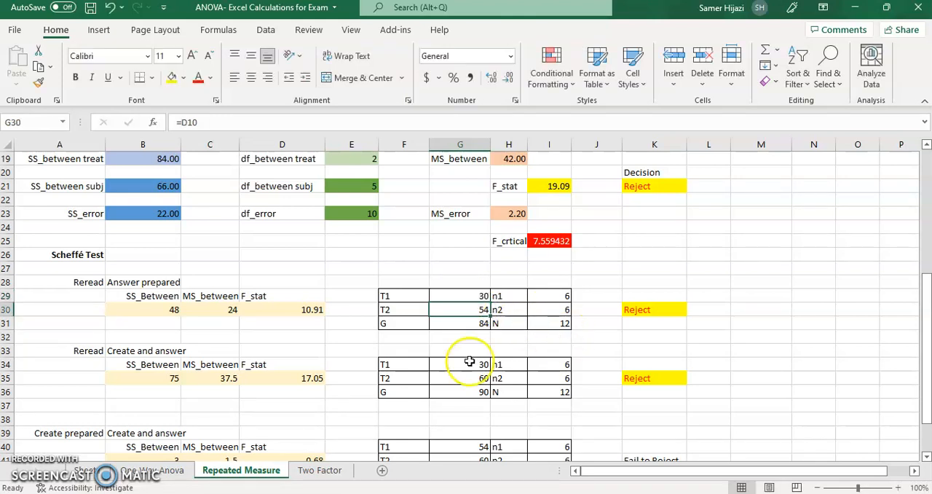
Open the Two Factor sheet and examine the T, M and SS formulas for both Self Regulated columns
left_click(318, 471)
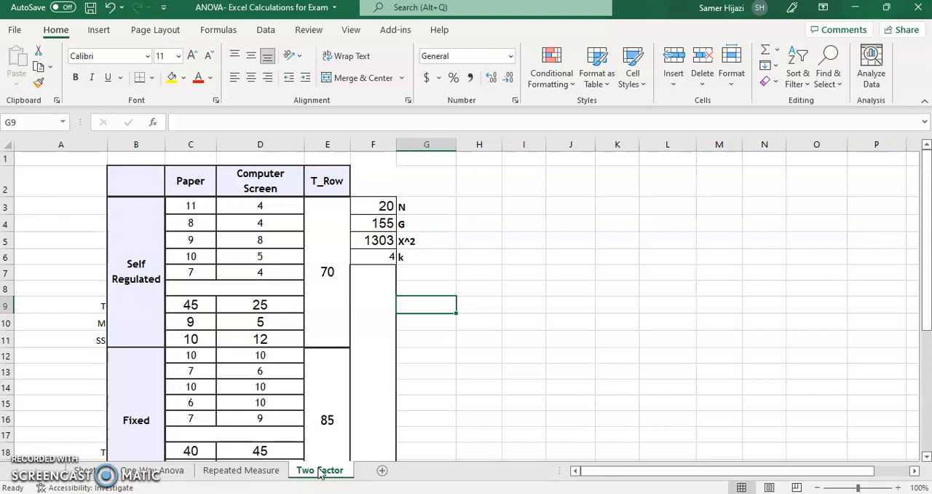
left_click_drag(927, 204, 928, 211)
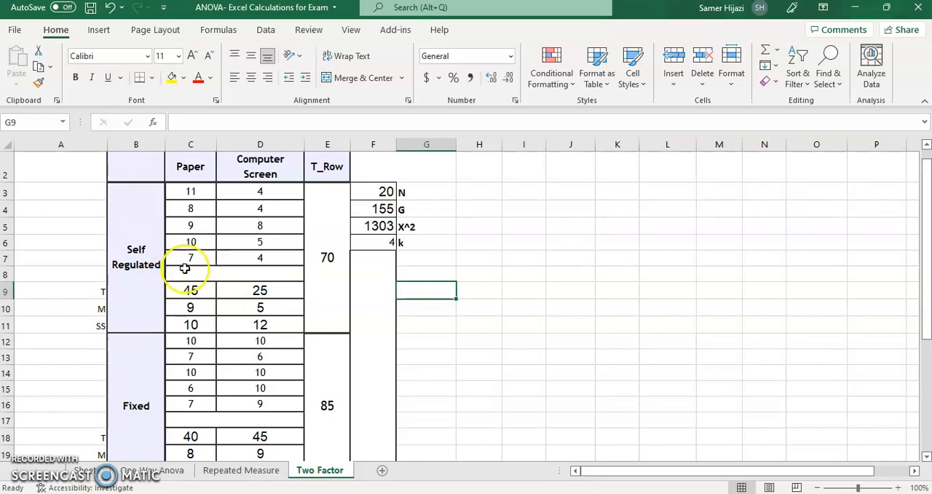
left_click(177, 290)
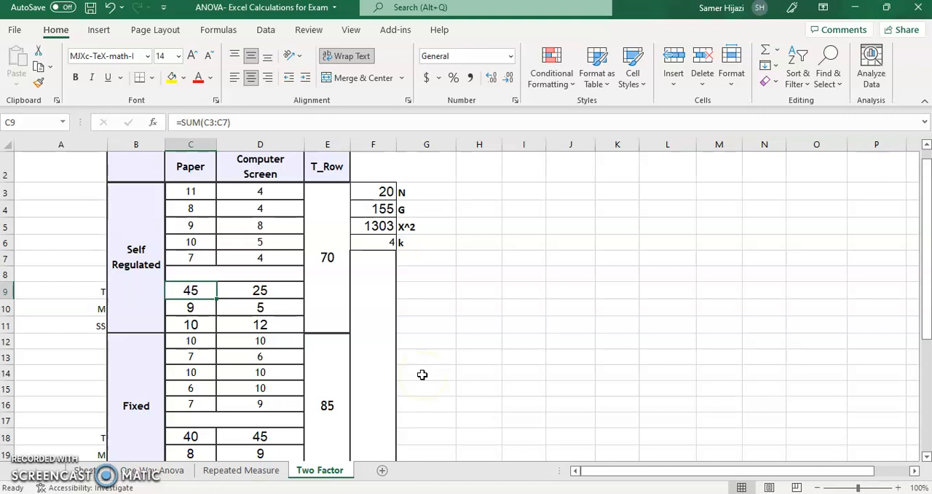
key("Right")
key("Down")
key("Left")
key("Right")
key("Down")
key("Left")
key("Right")
key("Left")
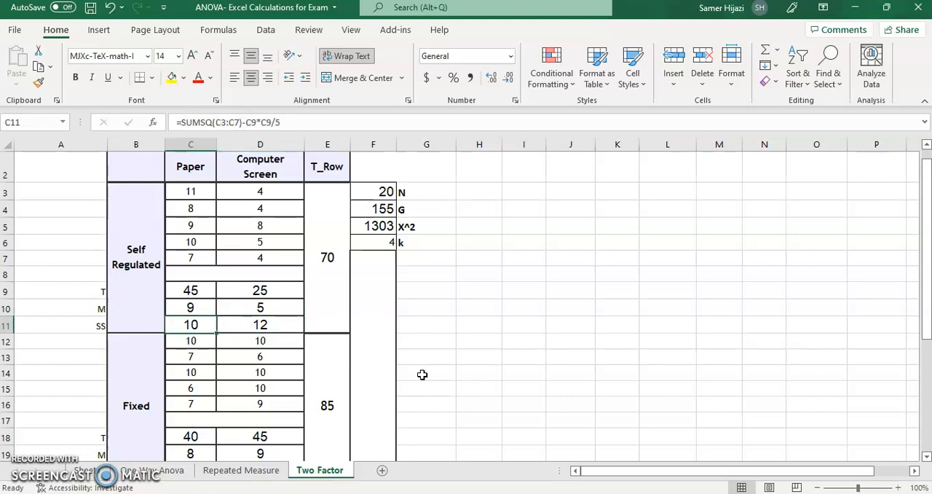
Review the N, G and X^2 formulas beside the two-factor data table
left_click(384, 192)
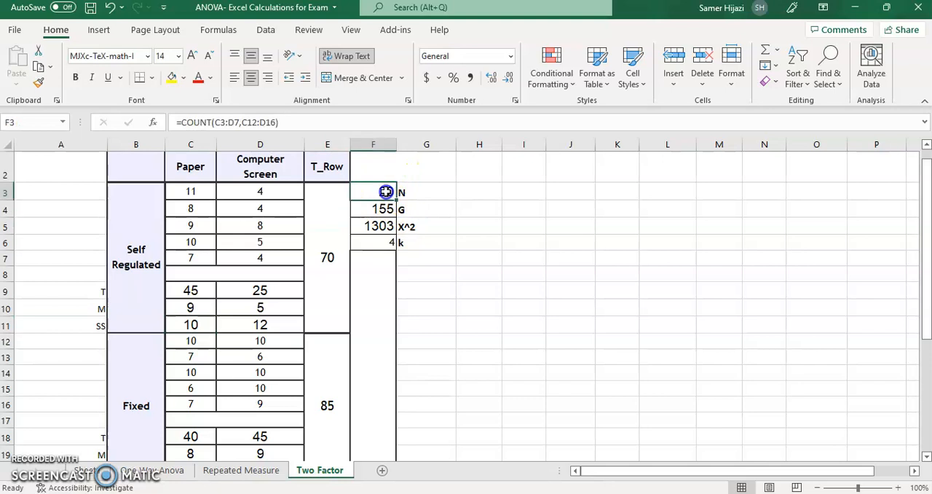
key("Down")
key("Down")
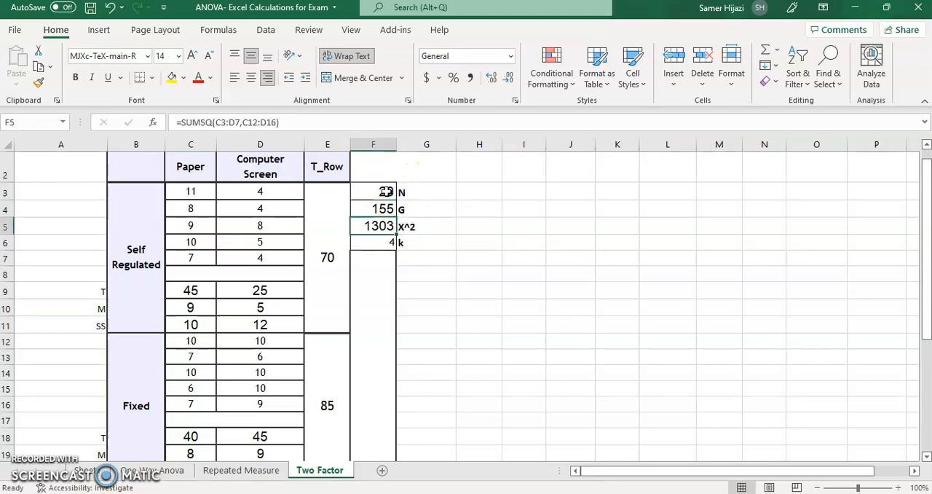
Inspect the T_Row formula of the Self Regulated group and trace the data range it sums
mouse_move(926, 301)
left_mouse_down()
mouse_move(922, 289)
mouse_move(924, 304)
left_mouse_up()
left_click(333, 220)
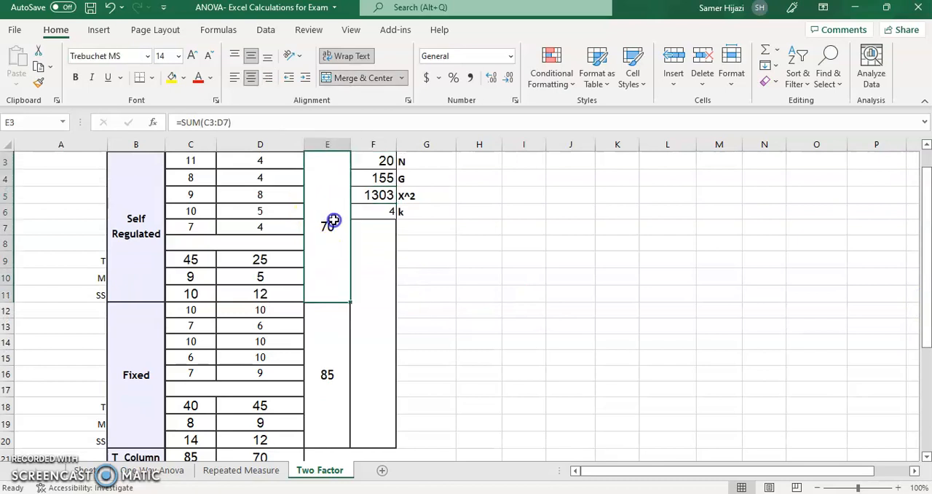
left_click_drag(923, 312, 927, 269)
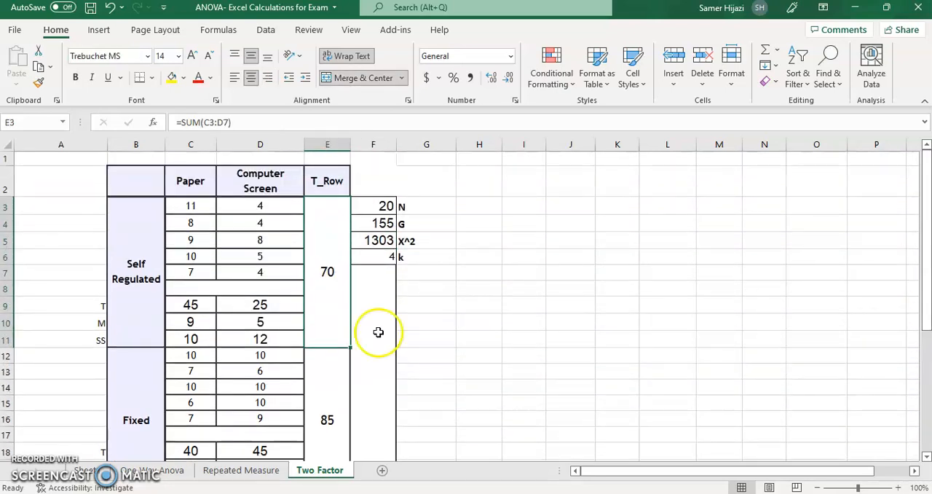
key("F2")
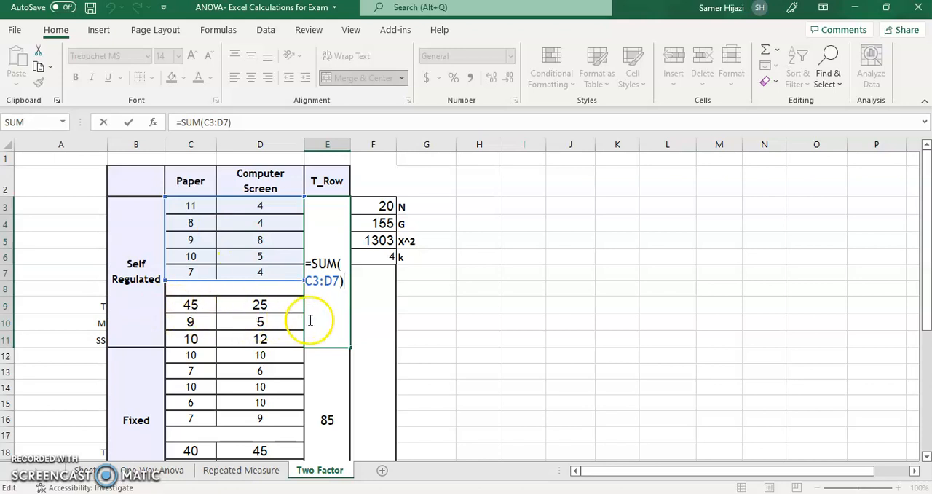
key("Escape")
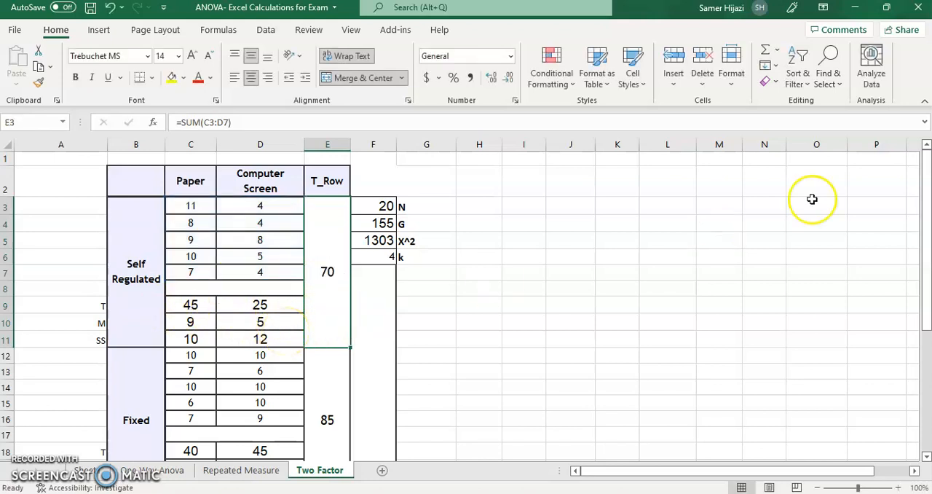
Review the SS_total formula and trace the two SS ranges that the SS_within formula sums in the data table
left_click_drag(927, 204, 926, 322)
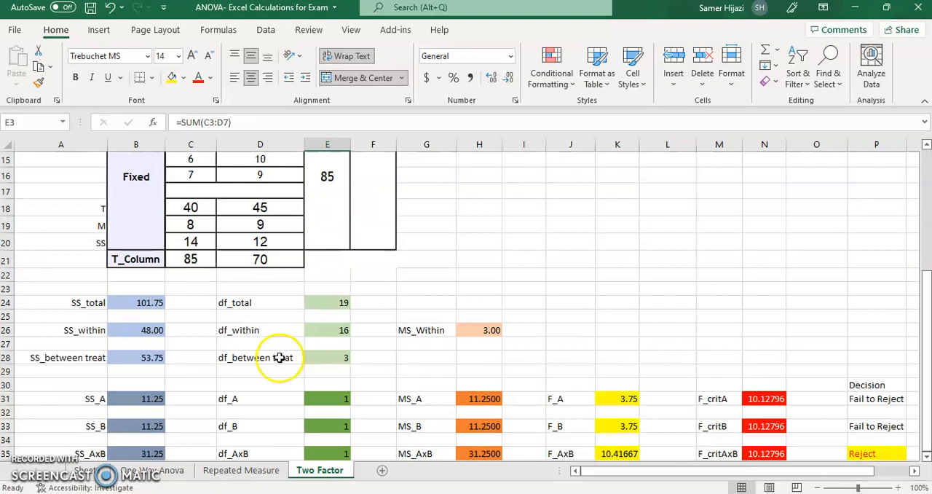
left_click(136, 305)
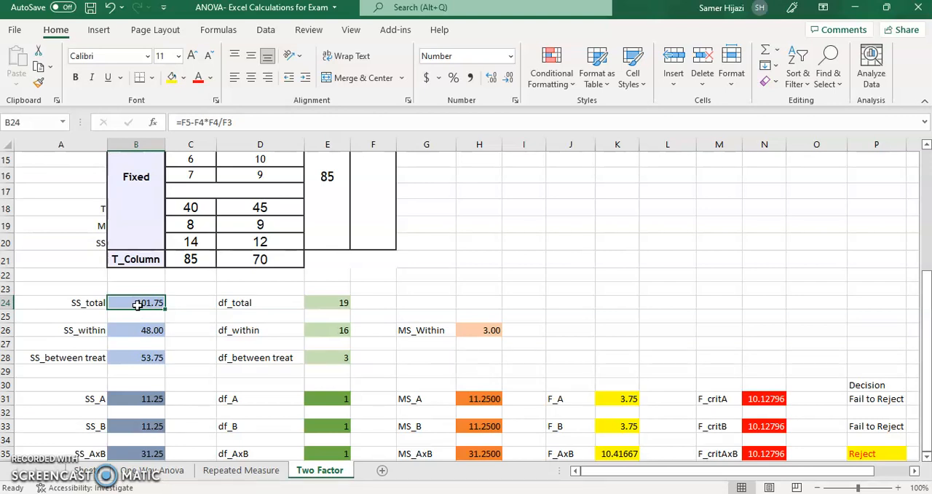
key("Down")
key("Down")
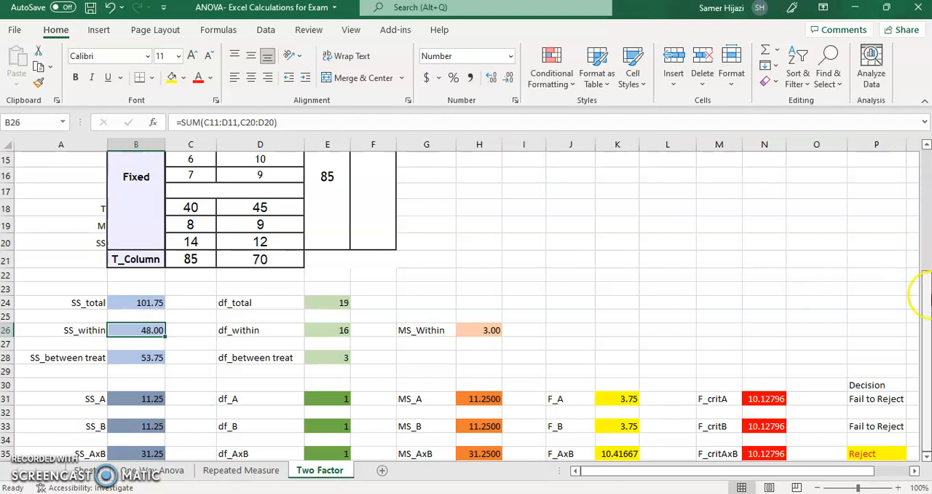
key("F2")
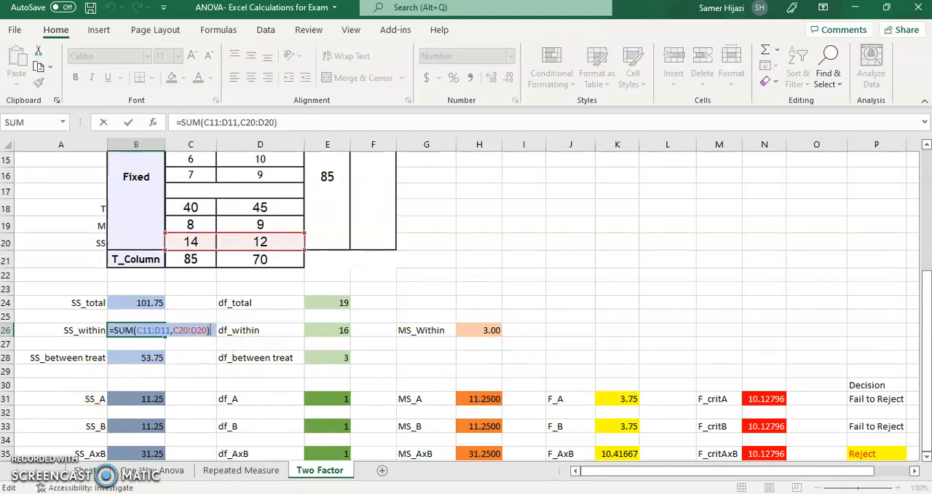
left_click_drag(922, 354, 923, 317)
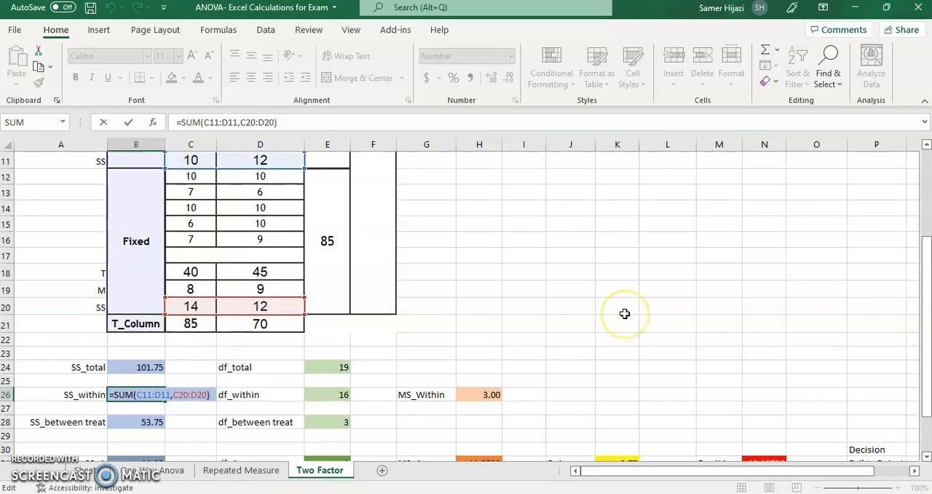
key("Return")
Inspect the SS_between treat formula and trace its references to SS_total and SS_within
key("Down")
key("Down")
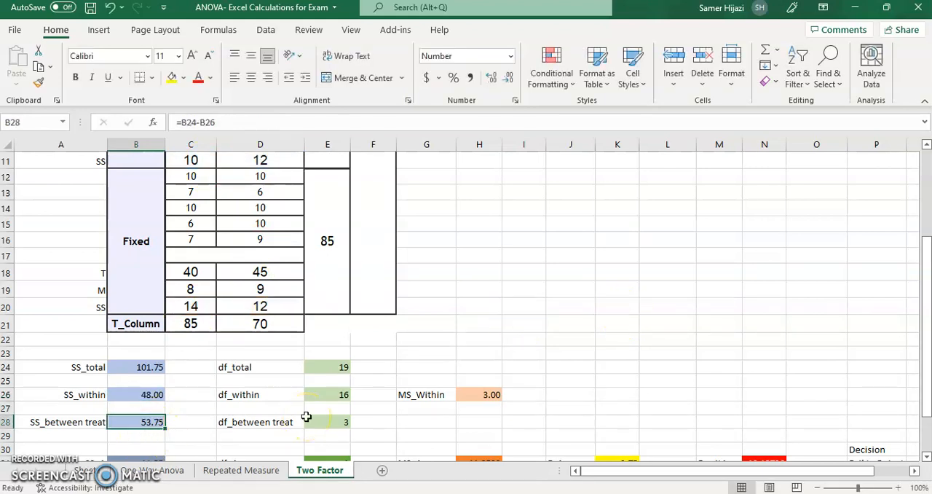
left_click_drag(149, 367, 159, 393)
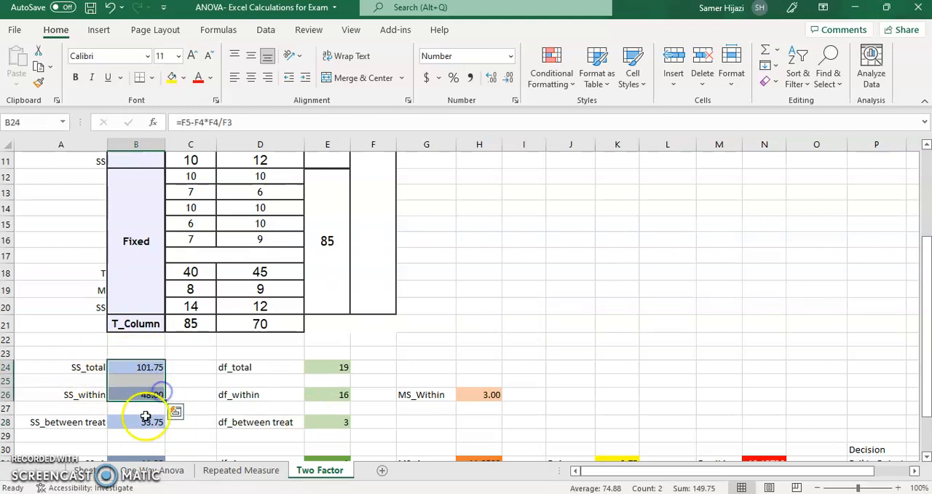
left_click(150, 422)
key("F2")
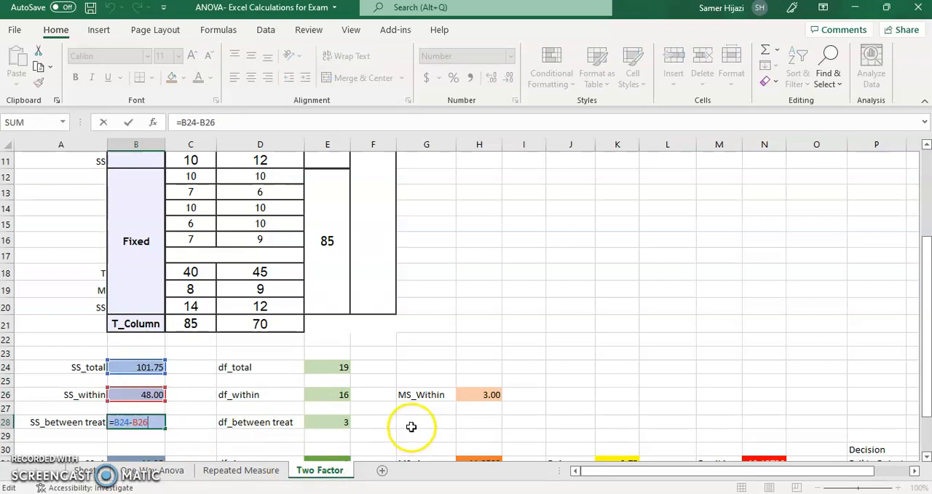
key("Escape")
Review the degrees-of-freedom formulas from df_total down to df_between treat
left_click(343, 367)
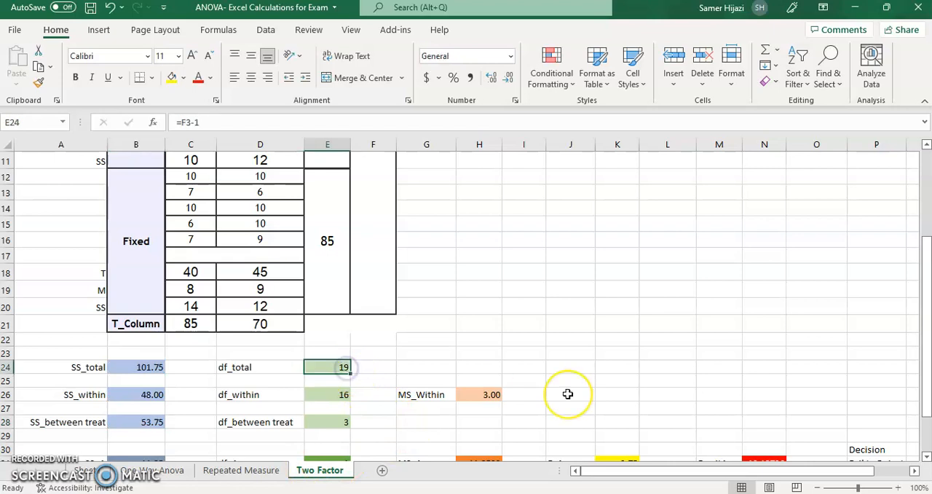
key("Down")
key("Down")
key("Down")
key("Down")
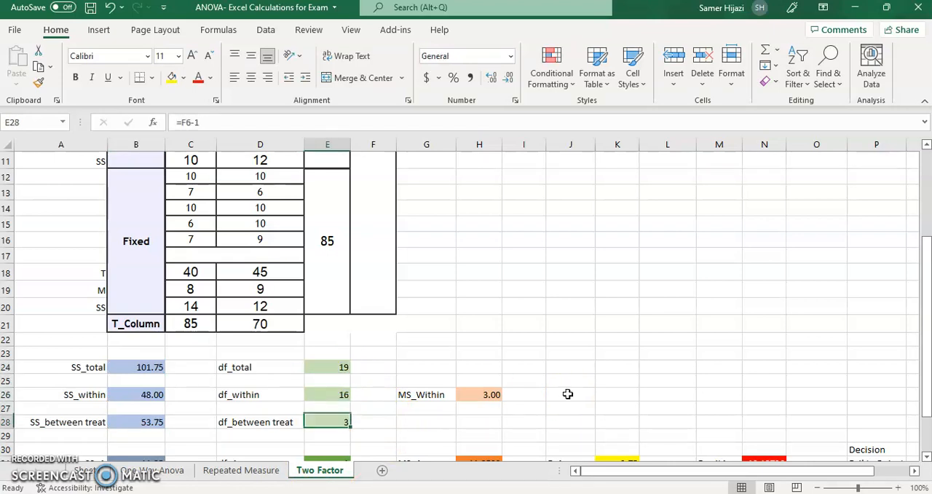
Inspect the MS_Within formula and the SS_within and df_within cells it refers to
left_click(495, 394)
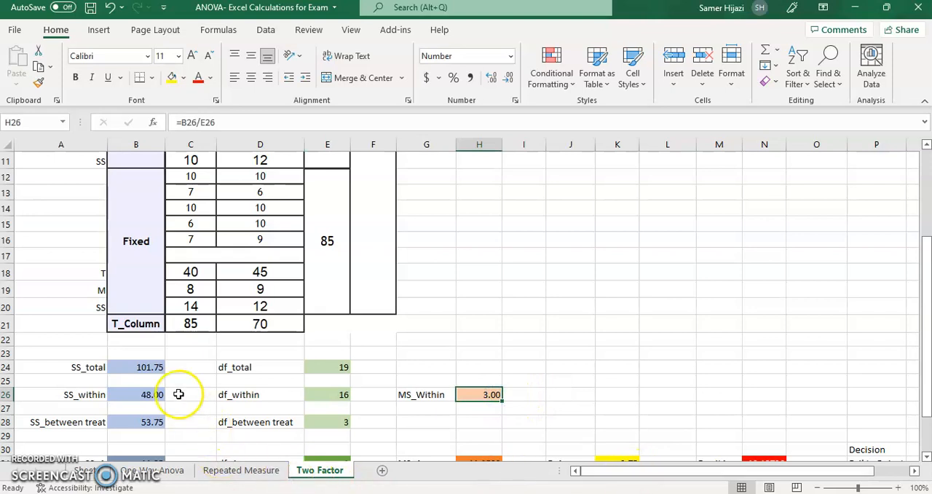
left_click(150, 396)
left_click(324, 395)
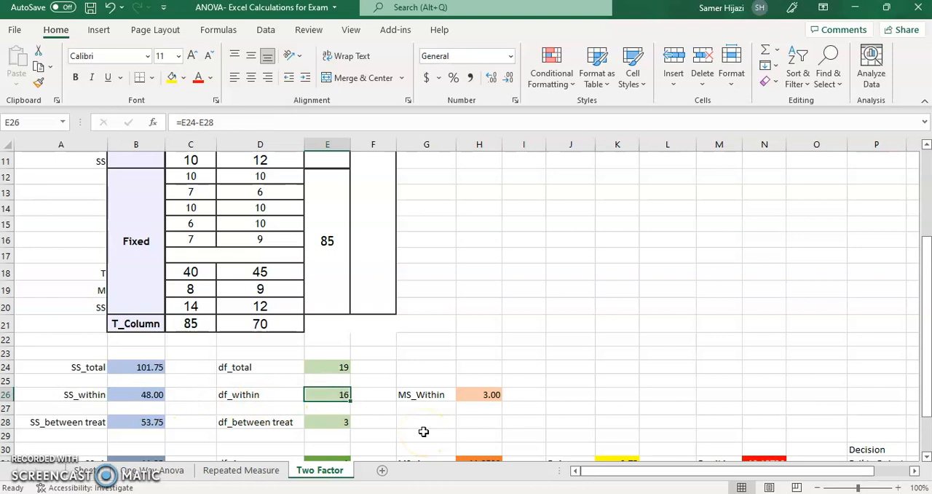
Inspect the SS_A formula and trace the T_Row range it squares and sums in the data table
left_click_drag(928, 380, 927, 399)
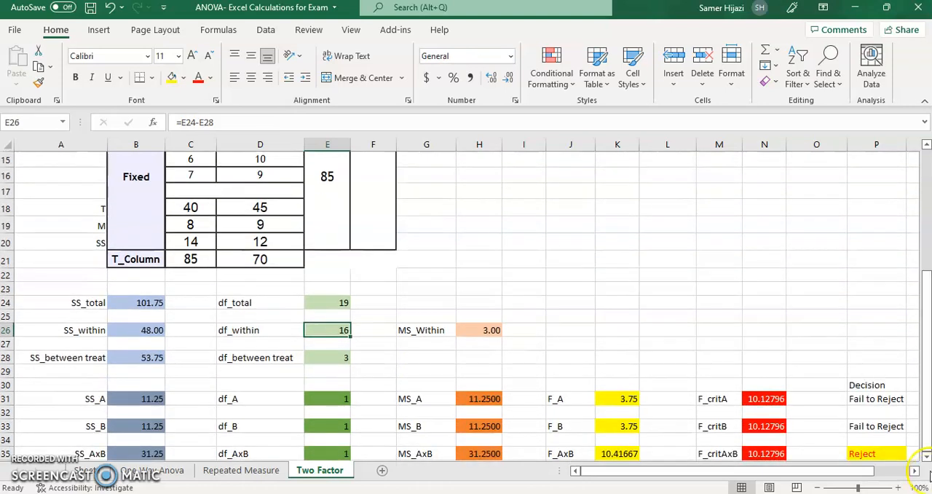
left_click(927, 457)
left_click(927, 456)
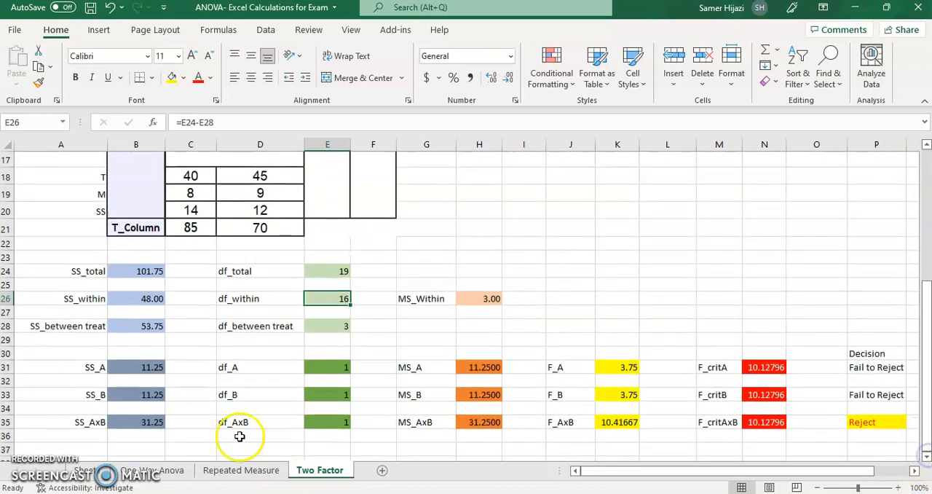
left_click(128, 378)
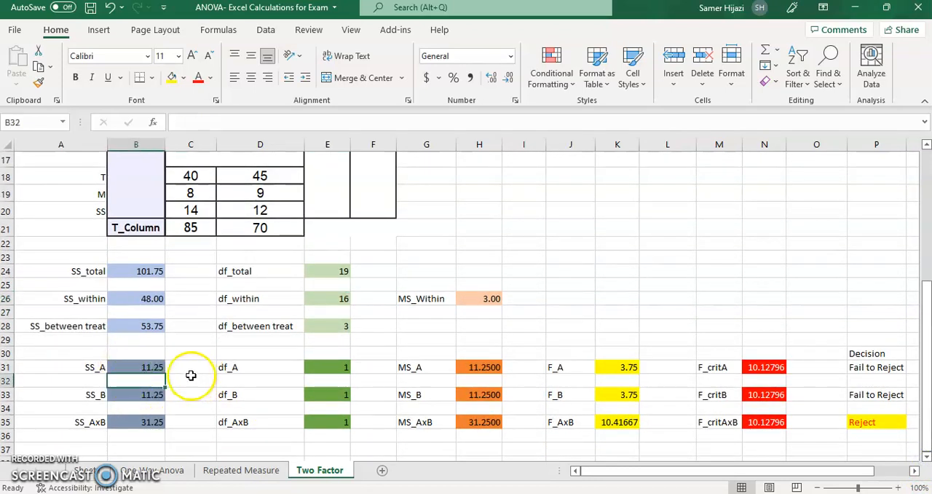
left_click(163, 368)
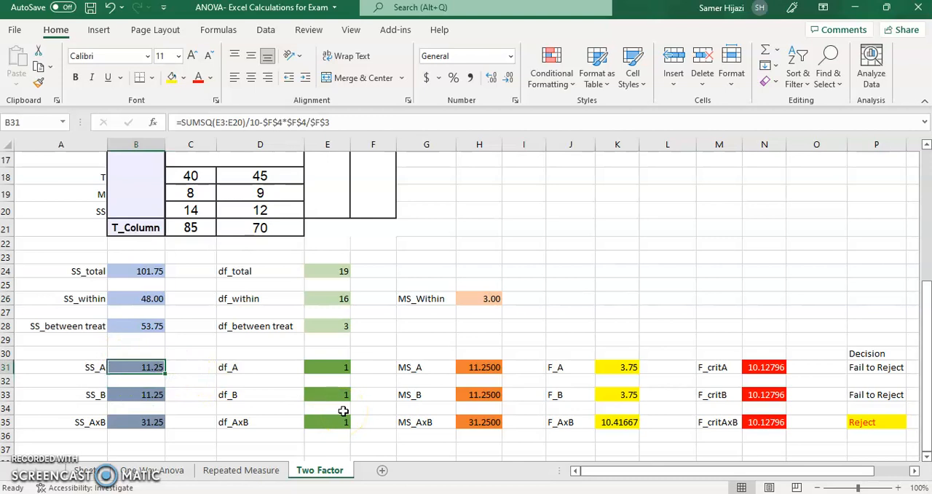
key("F2")
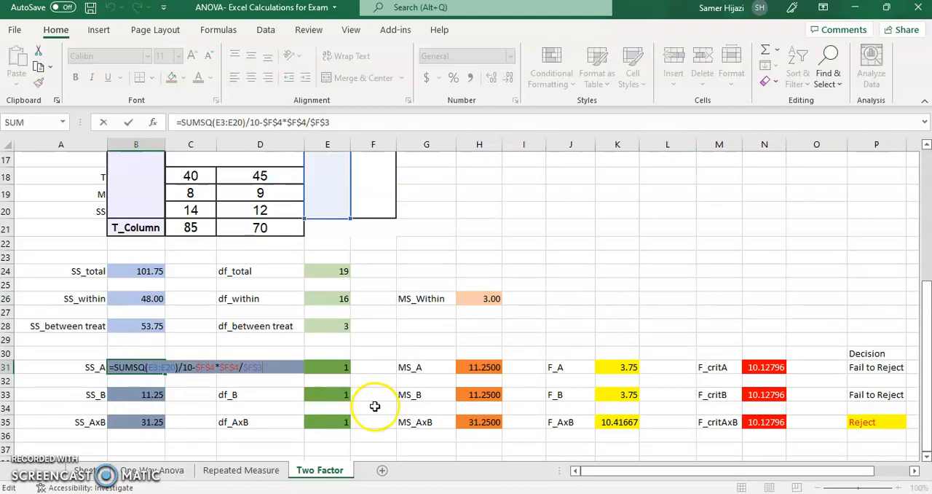
left_click_drag(927, 311, 928, 251)
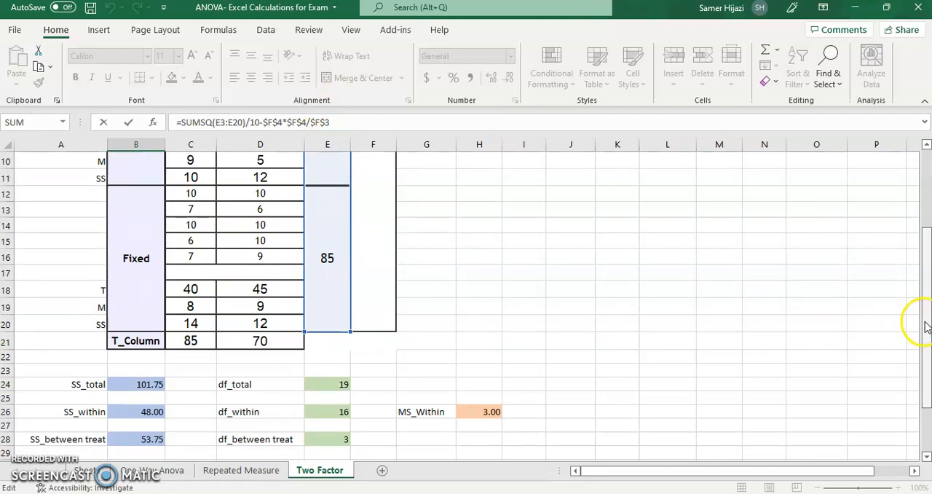
left_click_drag(927, 326, 926, 368)
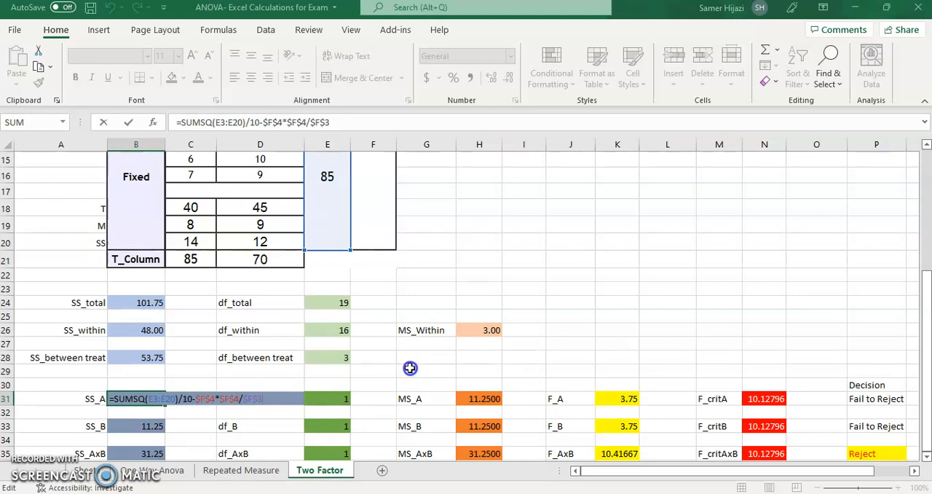
Trace the T_Column range used by the SS_B formula and the sums of squares referenced by the SS_AxB formula
left_click(117, 428)
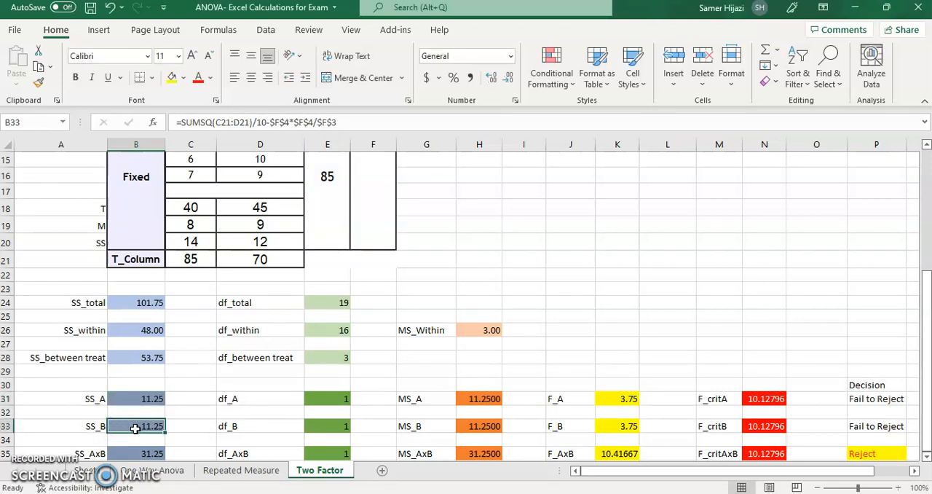
double_click(136, 429)
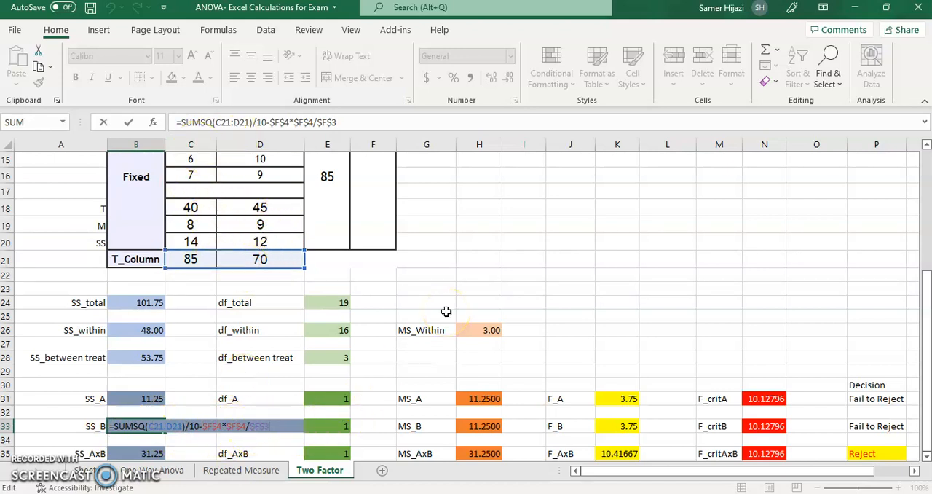
key("Return")
key("Down")
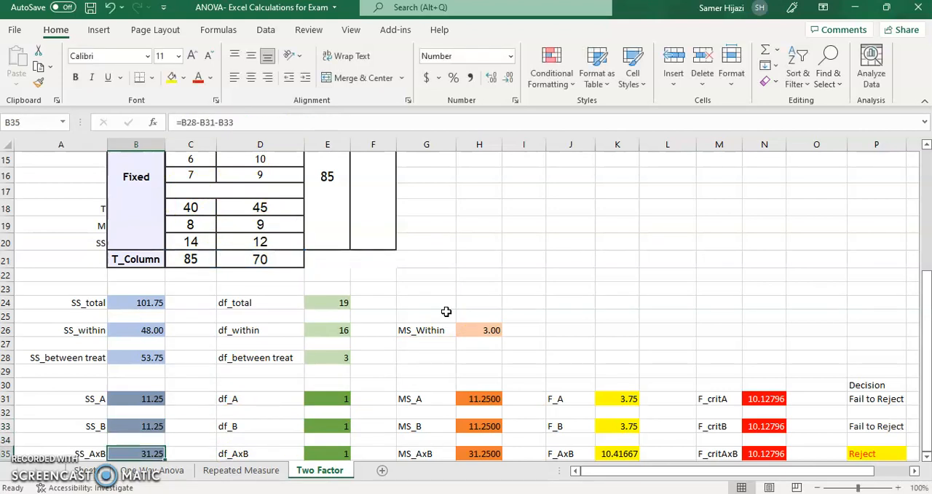
key("F2")
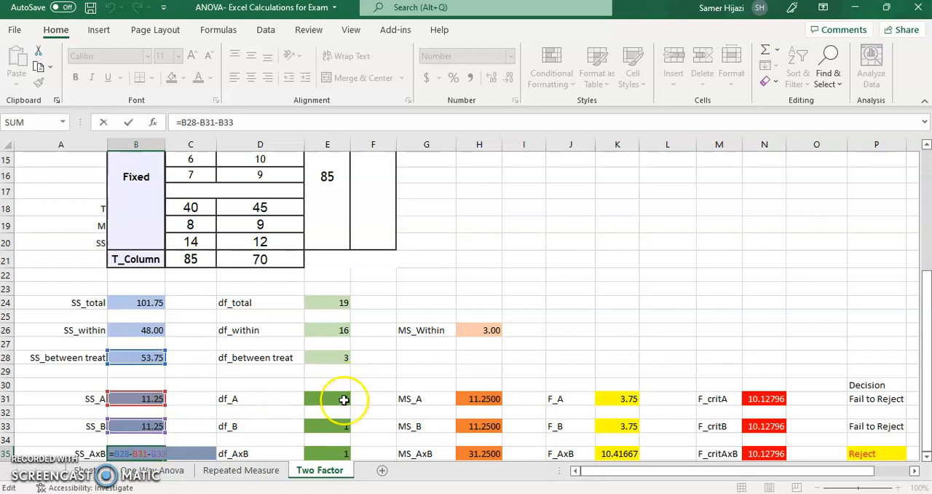
key("Return")
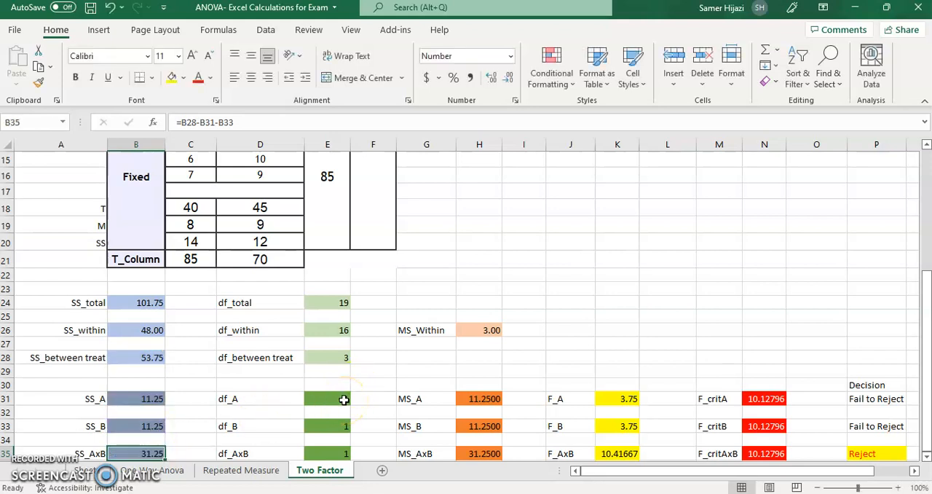
Check the df_A entry and trace the SS_A and df_A references in the MS_A formula
left_click(344, 400)
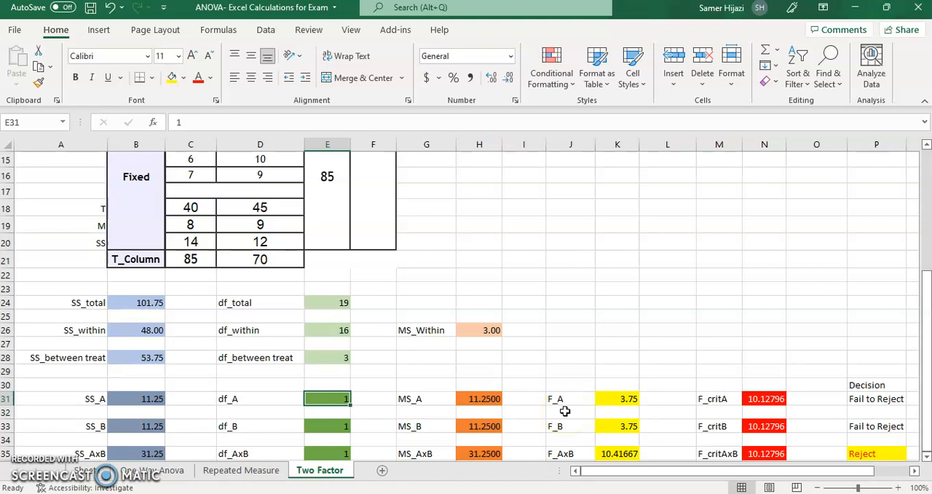
key("Right")
key("Right")
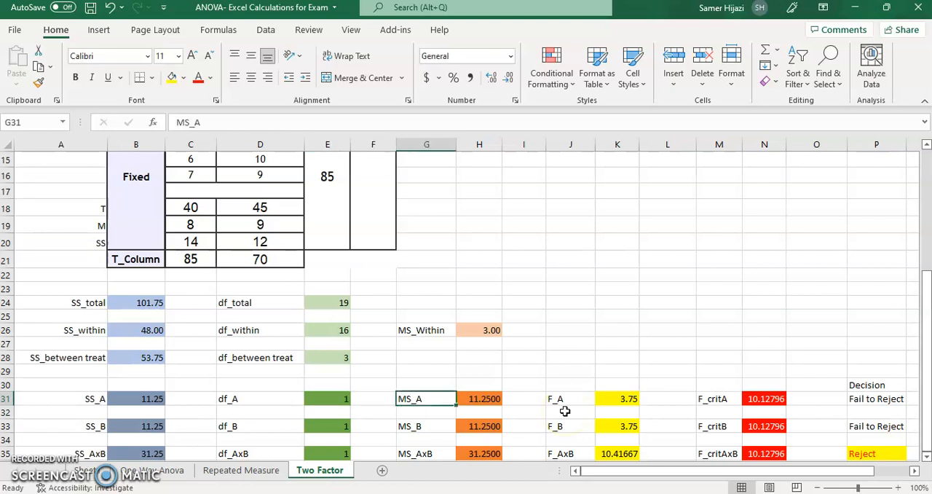
key("Right")
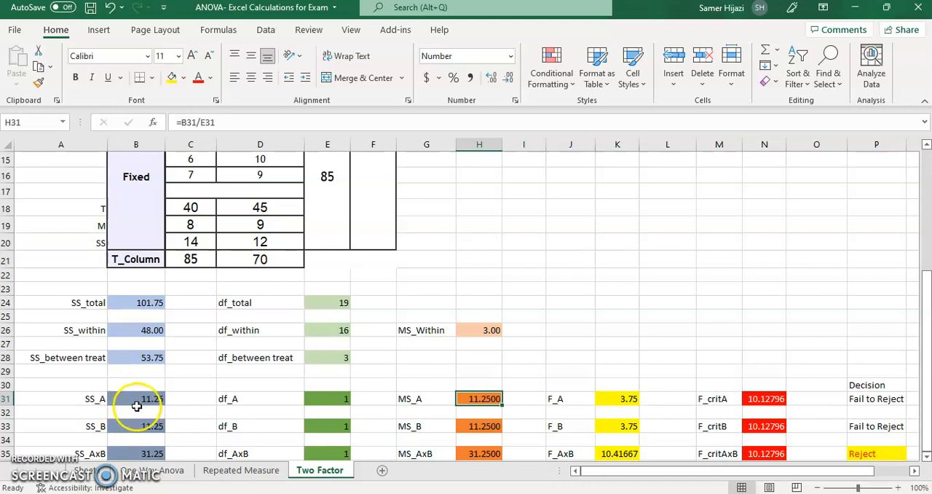
key("F2")
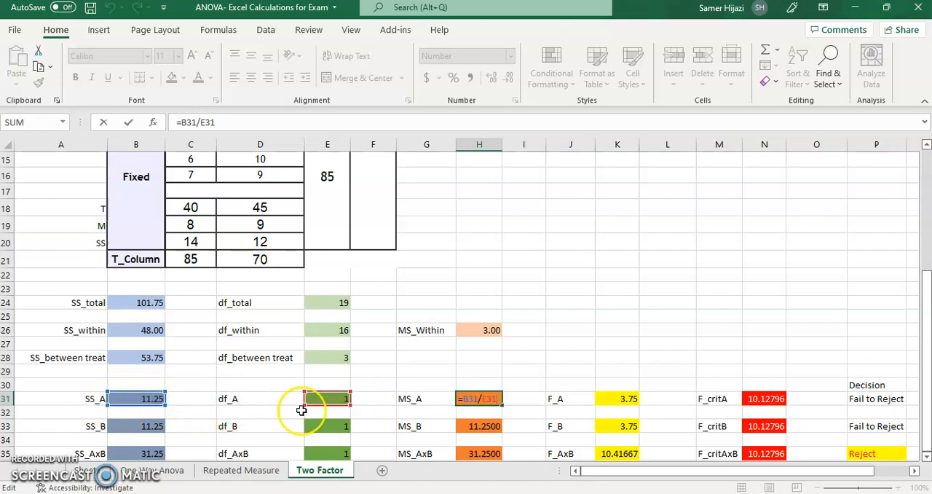
key("Escape")
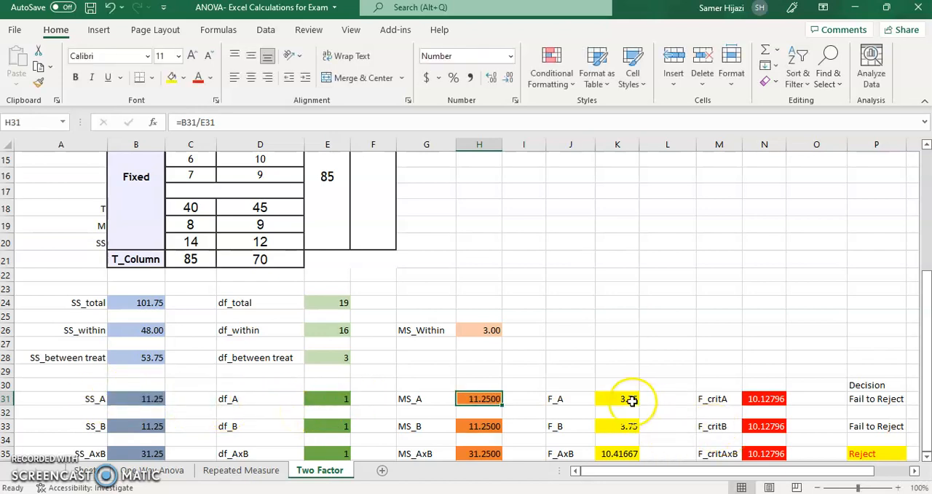
Inspect the F_A formula and trace its references to MS_A and MS_Within
left_click(624, 395)
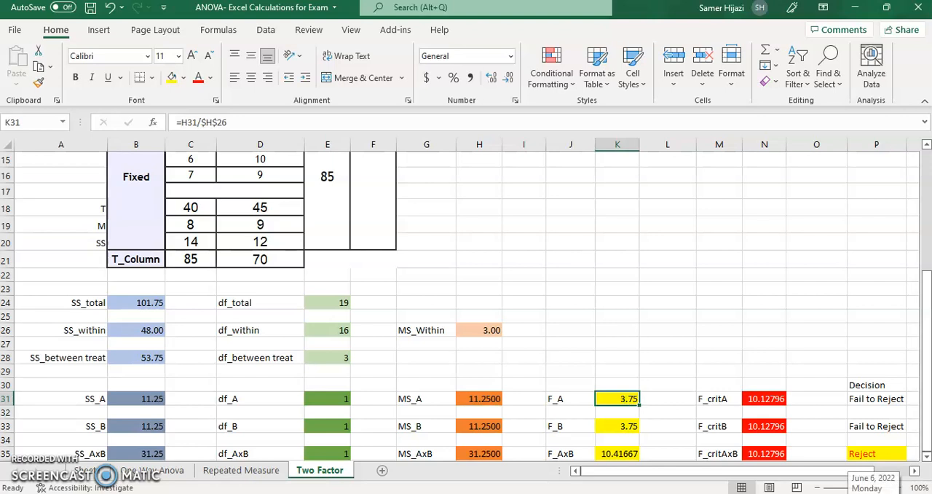
left_click(926, 456)
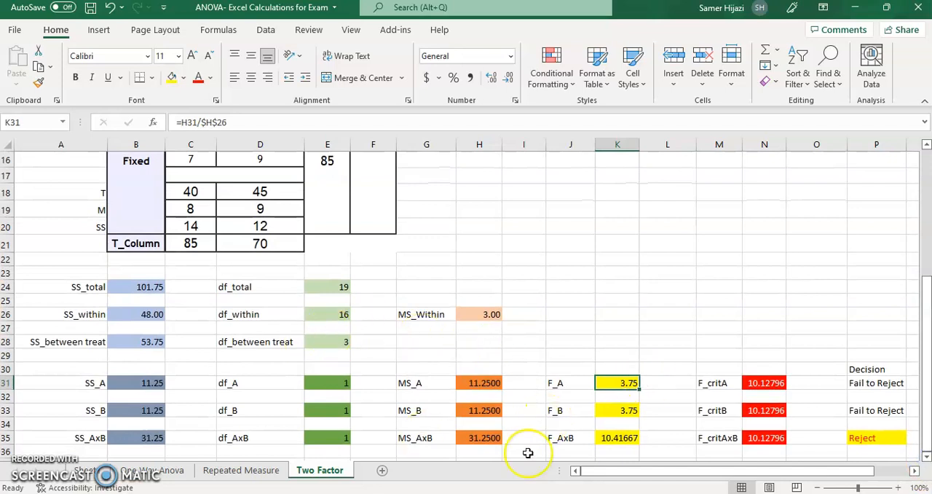
key("F2")
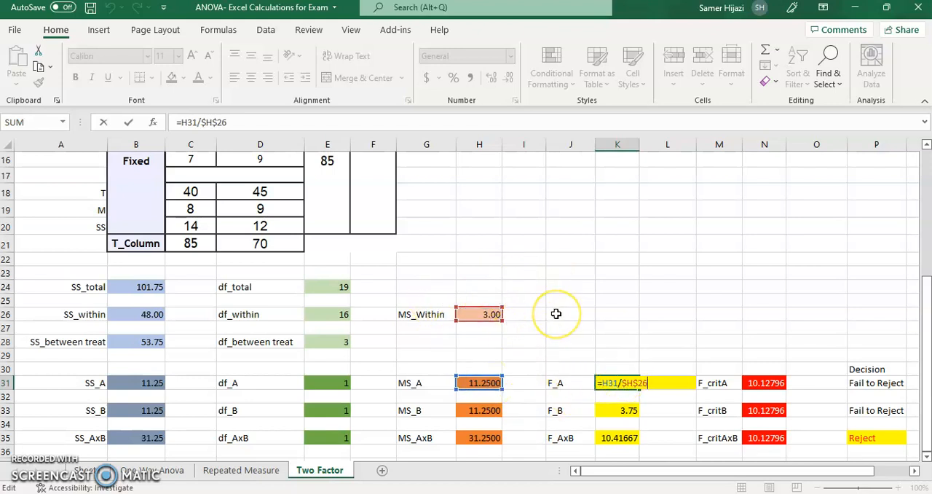
key("ctrl+Return")
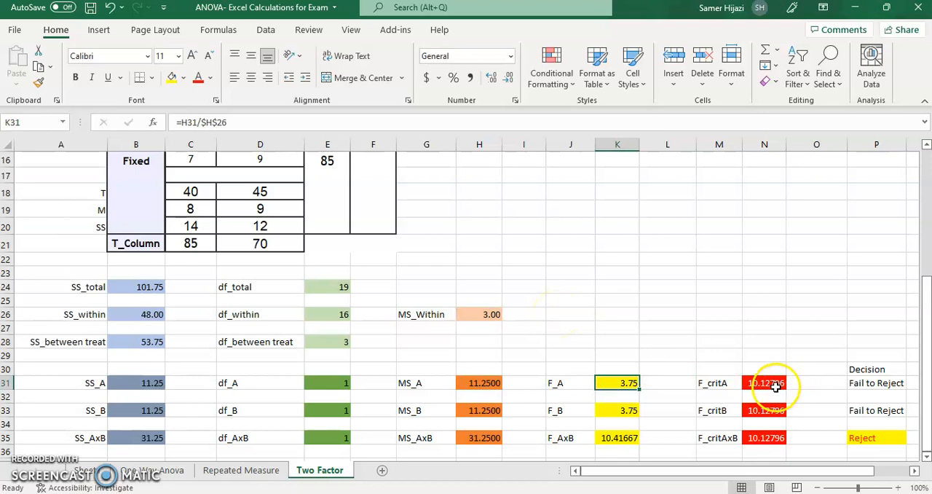
Inspect the F_critA formula and trace the degrees-of-freedom cells it uses
left_click(776, 387)
key("F2")
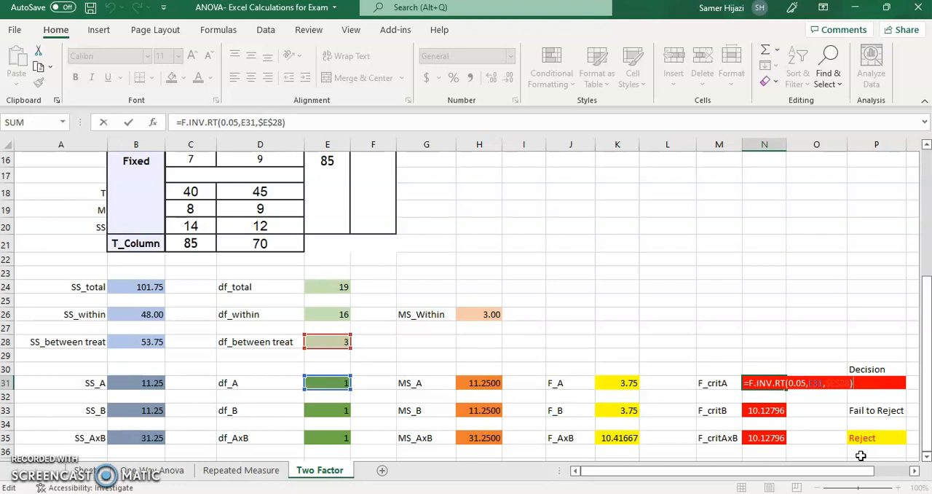
key("Escape")
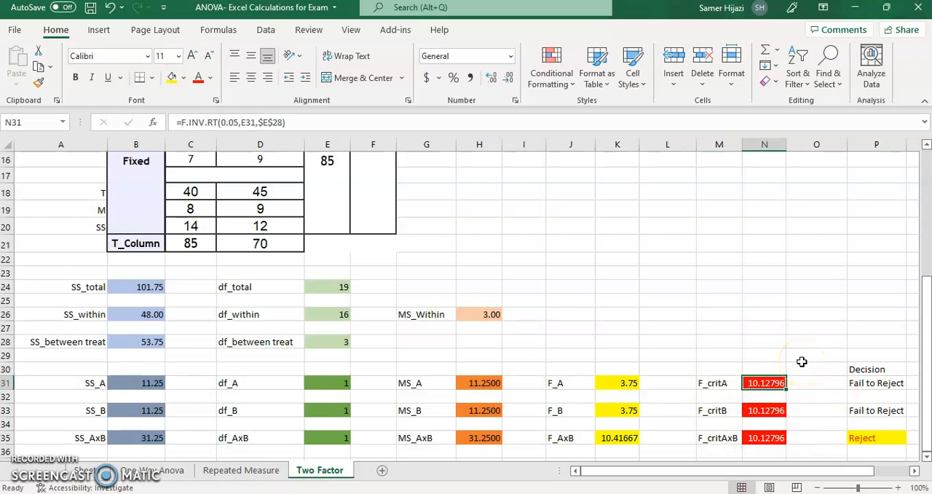
Review the F_critB and F_critAxB formulas beneath the F_critA cell
key("Down")
key("Down")
key("Down")
key("Down")
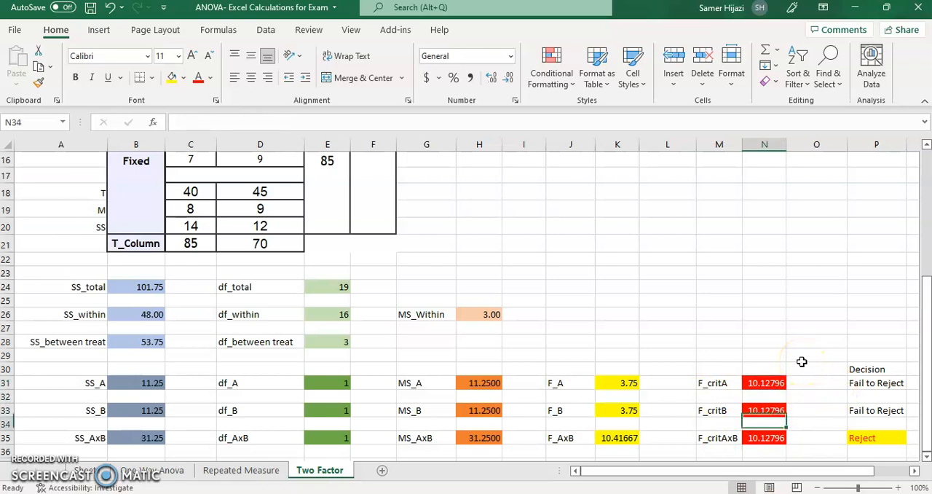
Inspect the factor A Decision formula, tracing its F_A and F_critA references, and check the AxB Decision formula
left_click(628, 382)
left_click(890, 381)
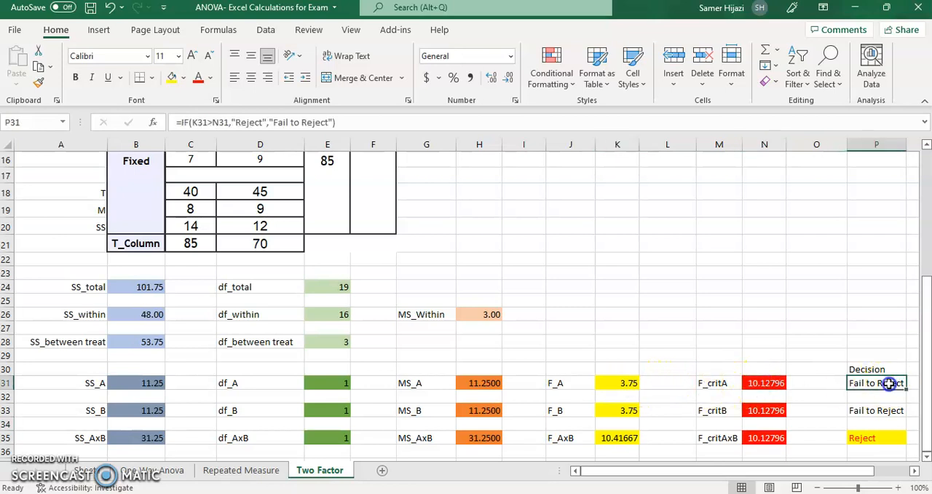
key("F2")
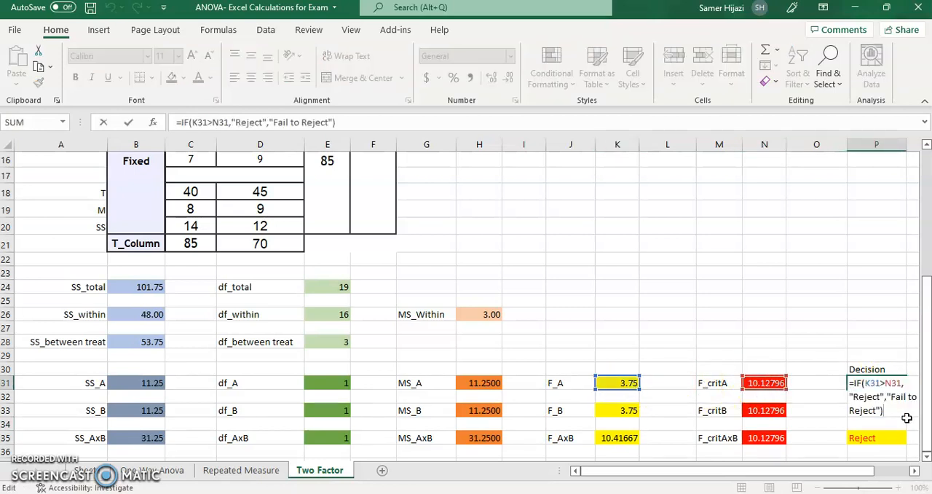
left_click(915, 471)
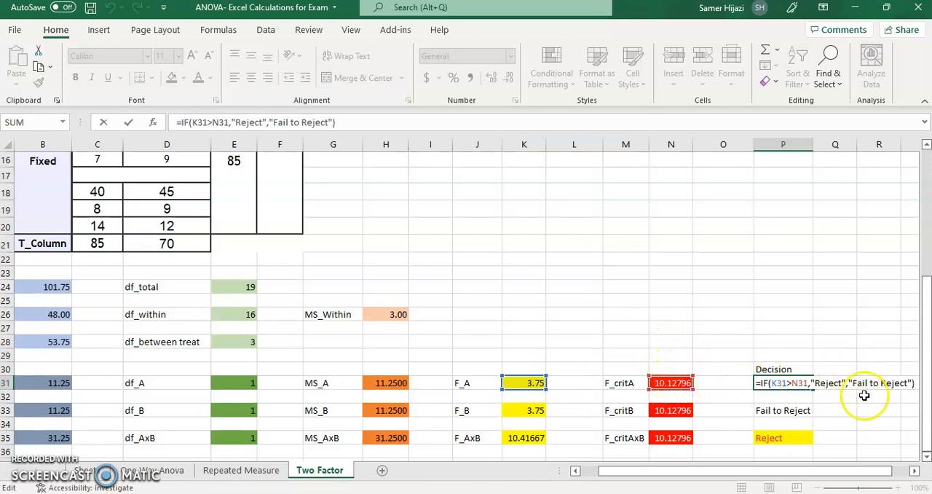
key("Return")
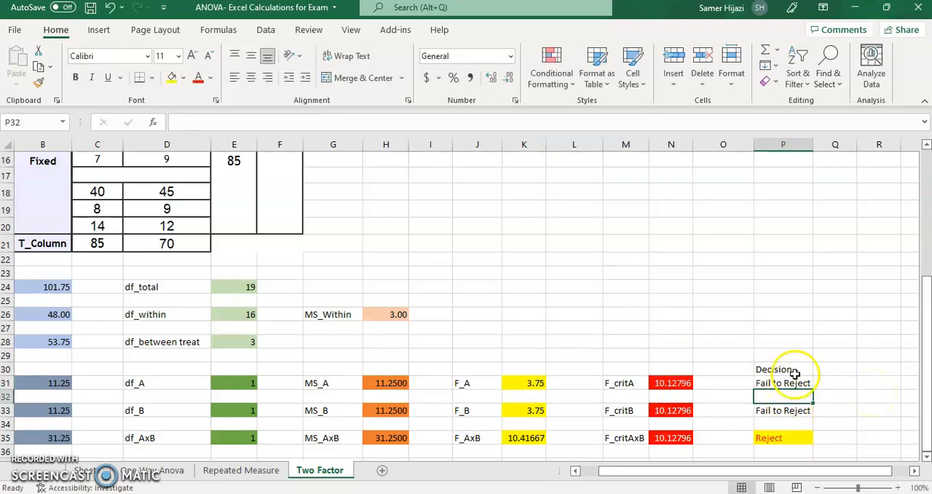
left_click(780, 437)
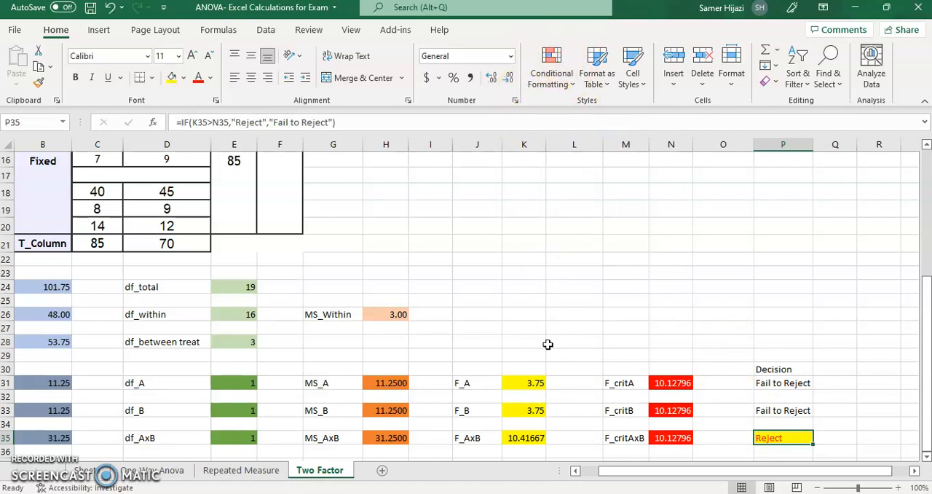
left_click(574, 471)
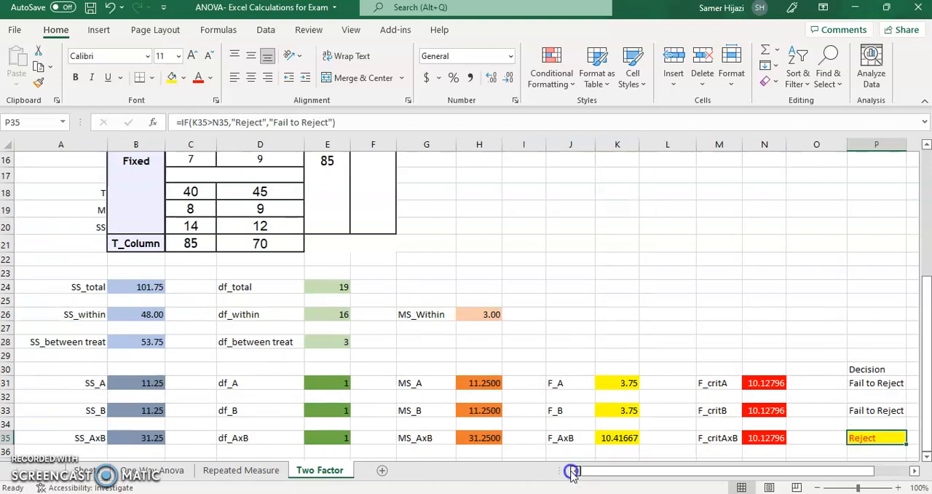